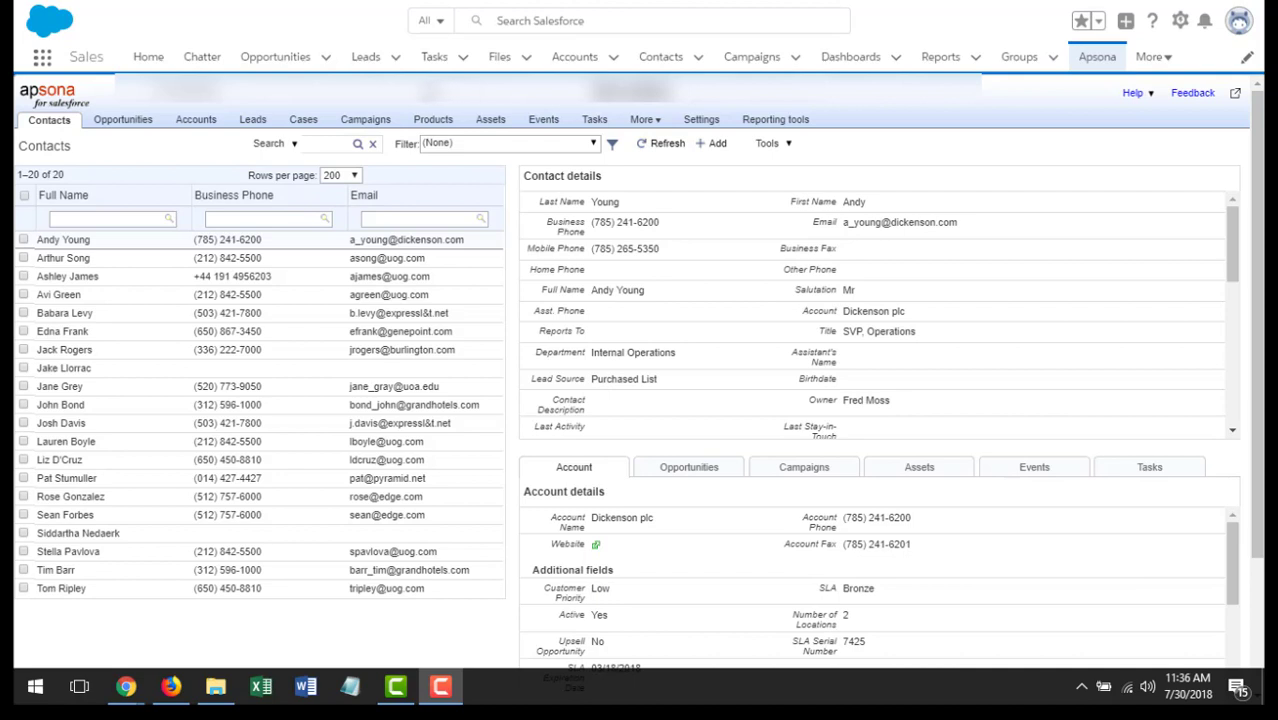
Run the opportunity report "Accounts with Opportunity sums of at least $500".
{"action": "mouse_move", "coordinate": [52, 128]}
{"action": "mouse_move", "coordinate": [121, 125]}
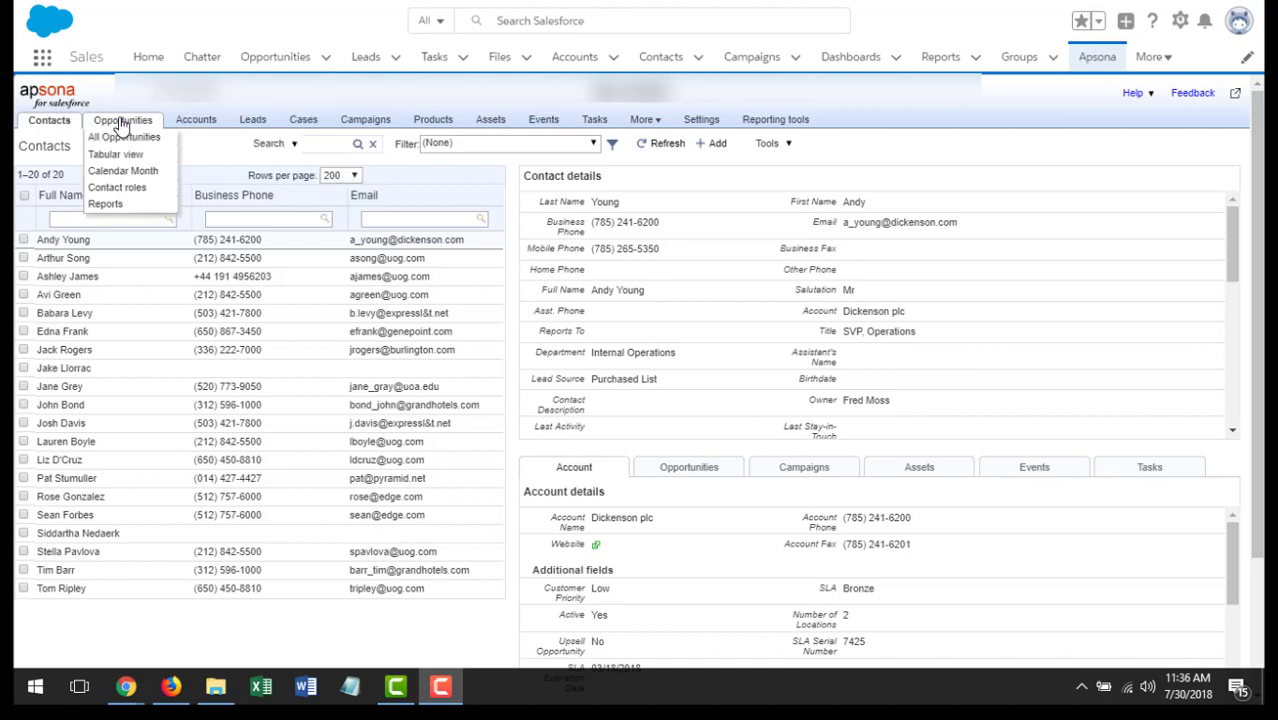
{"action": "left_click", "coordinate": [115, 203]}
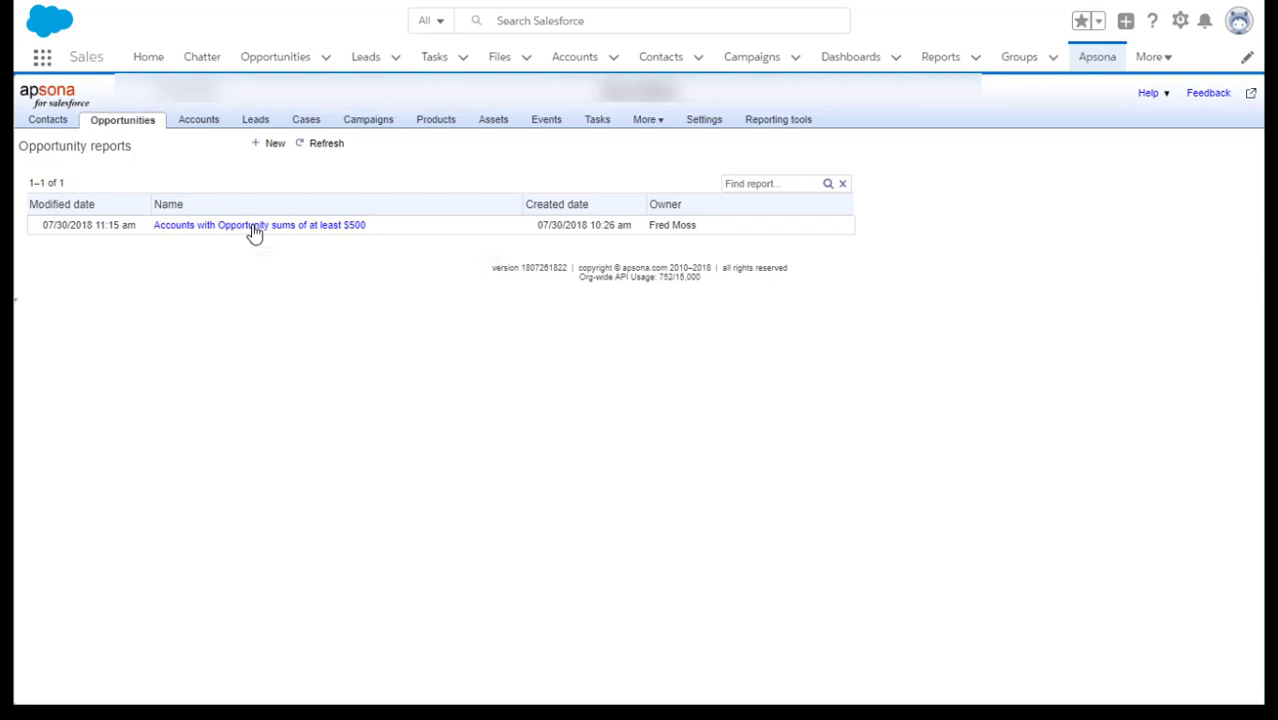
{"action": "left_click", "coordinate": [254, 230]}
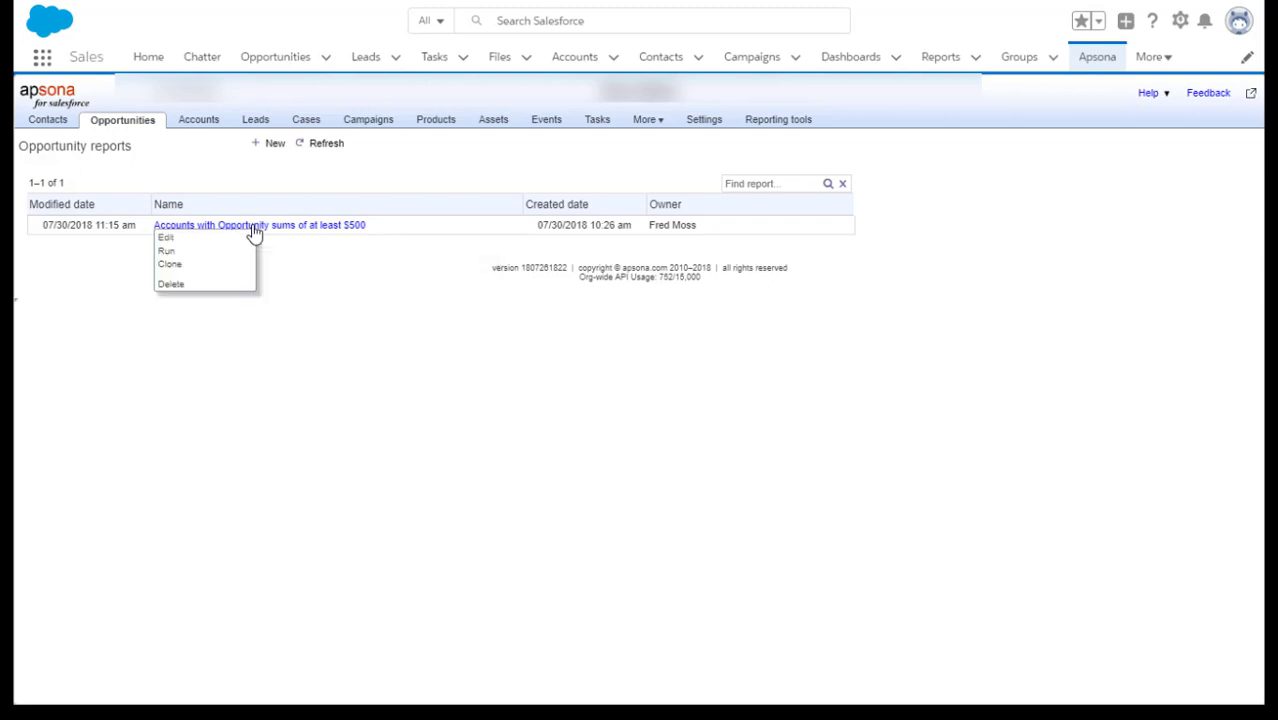
{"action": "left_click", "coordinate": [205, 256]}
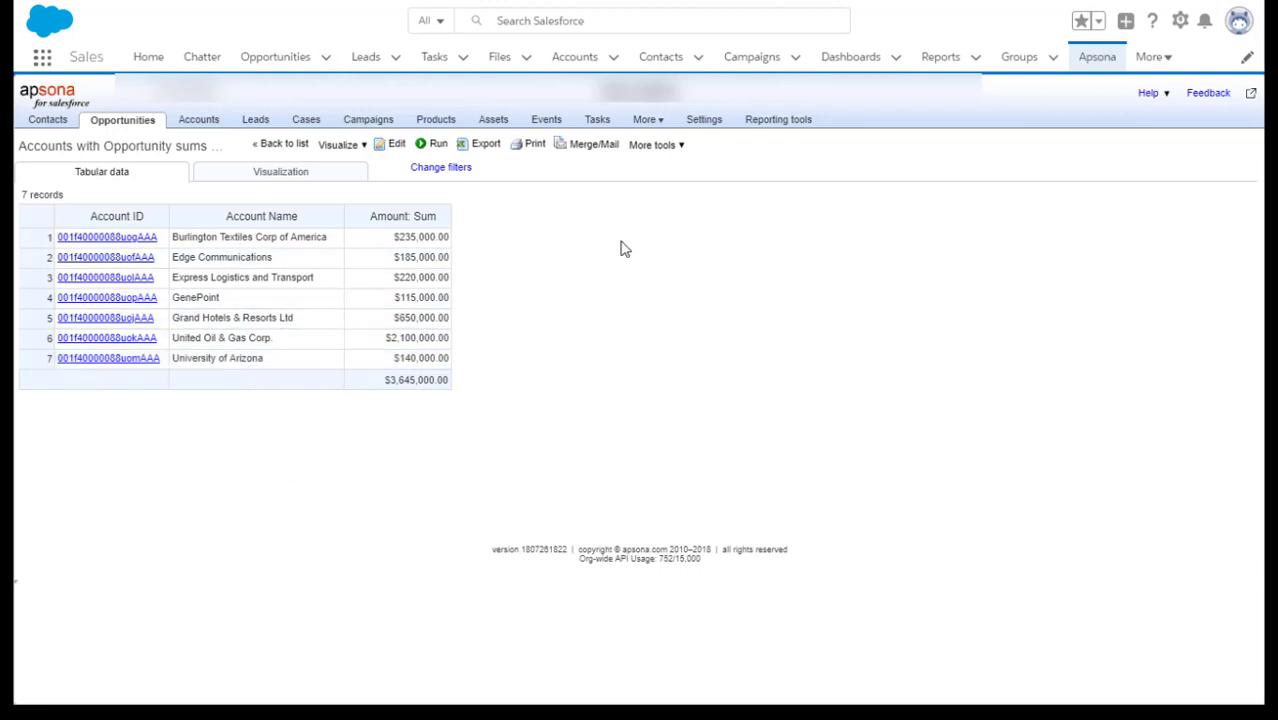
Examine the report's available fields and metrics, filter terms and sort order in edit mode, and save and run it.
{"action": "left_click", "coordinate": [391, 148]}
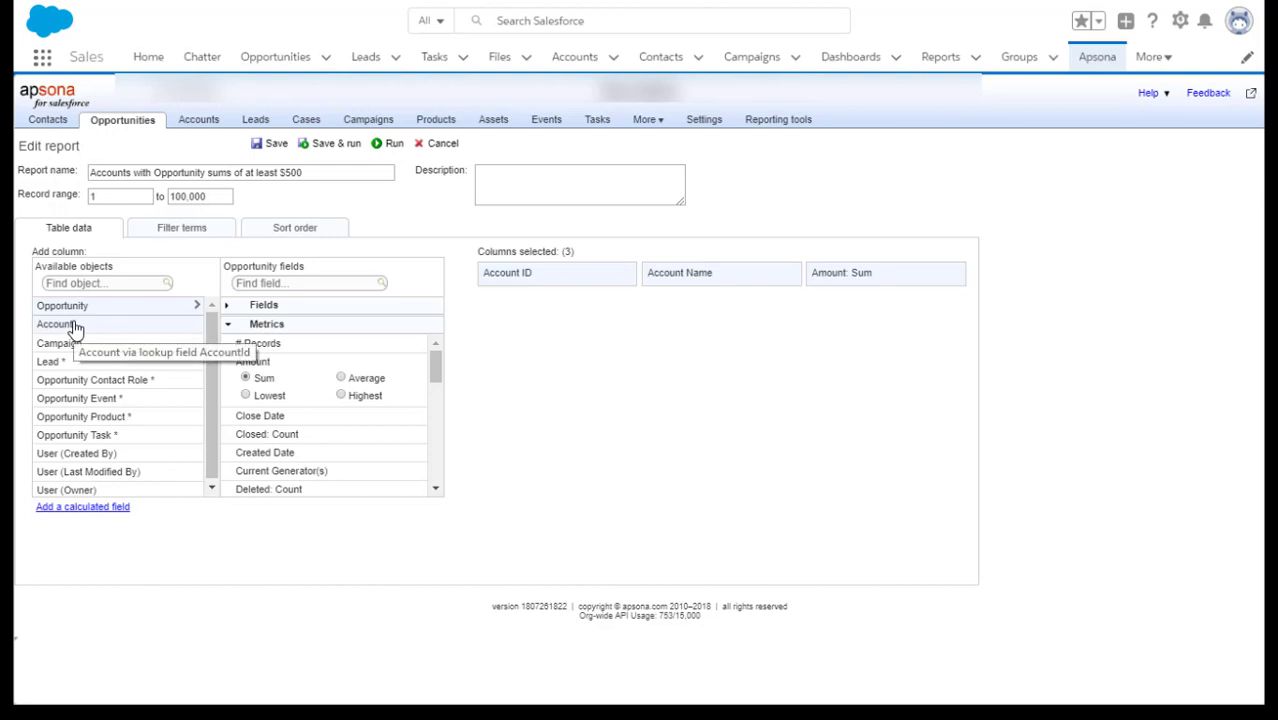
{"action": "left_click", "coordinate": [227, 306]}
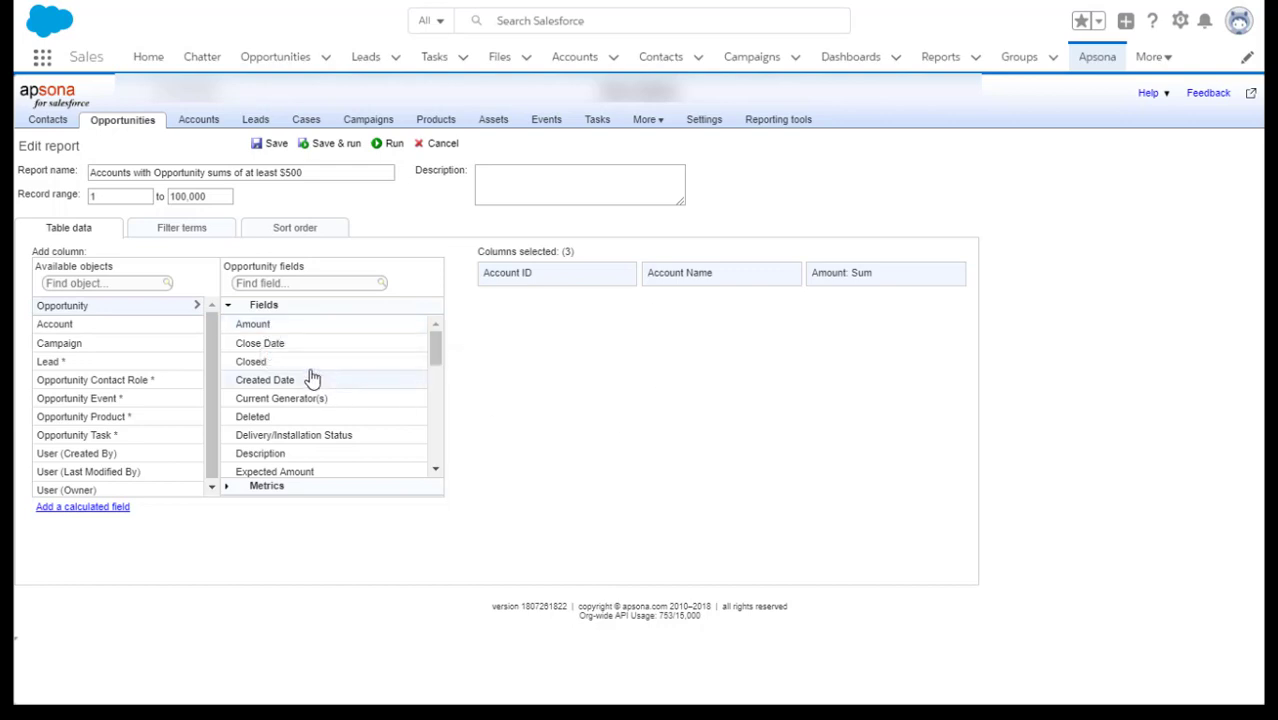
{"action": "left_click", "coordinate": [227, 488]}
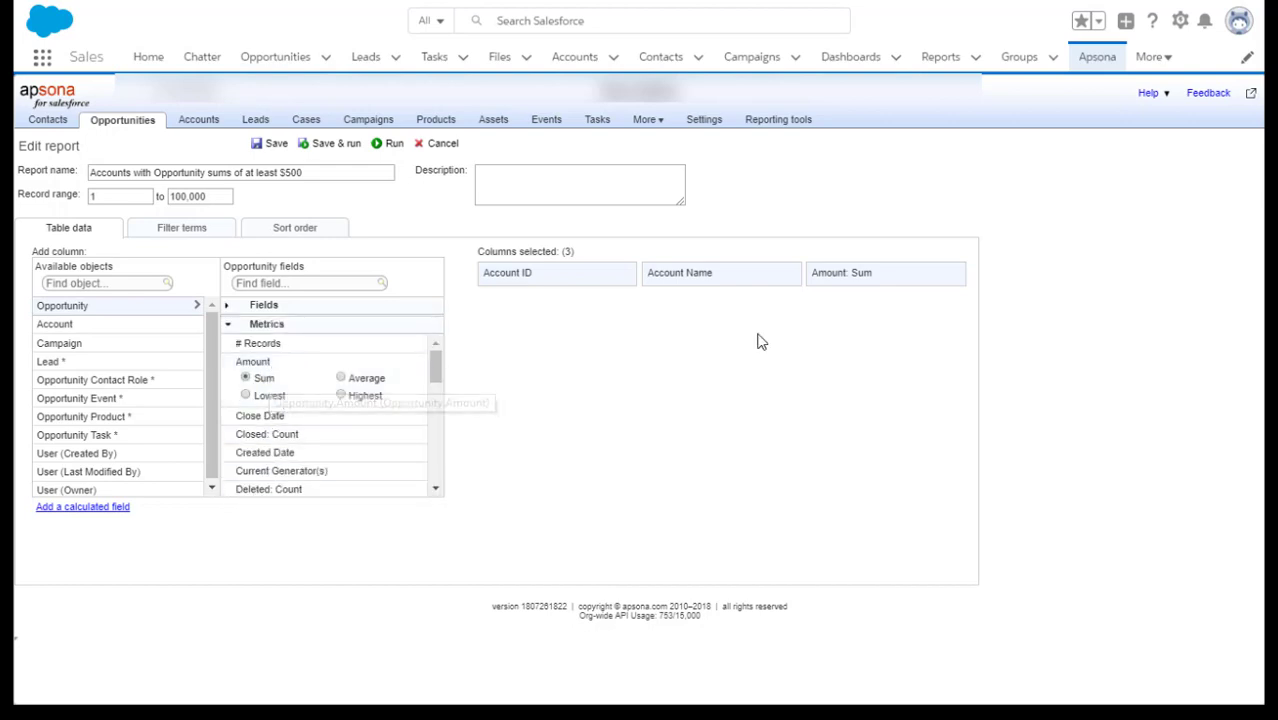
{"action": "left_click", "coordinate": [195, 236]}
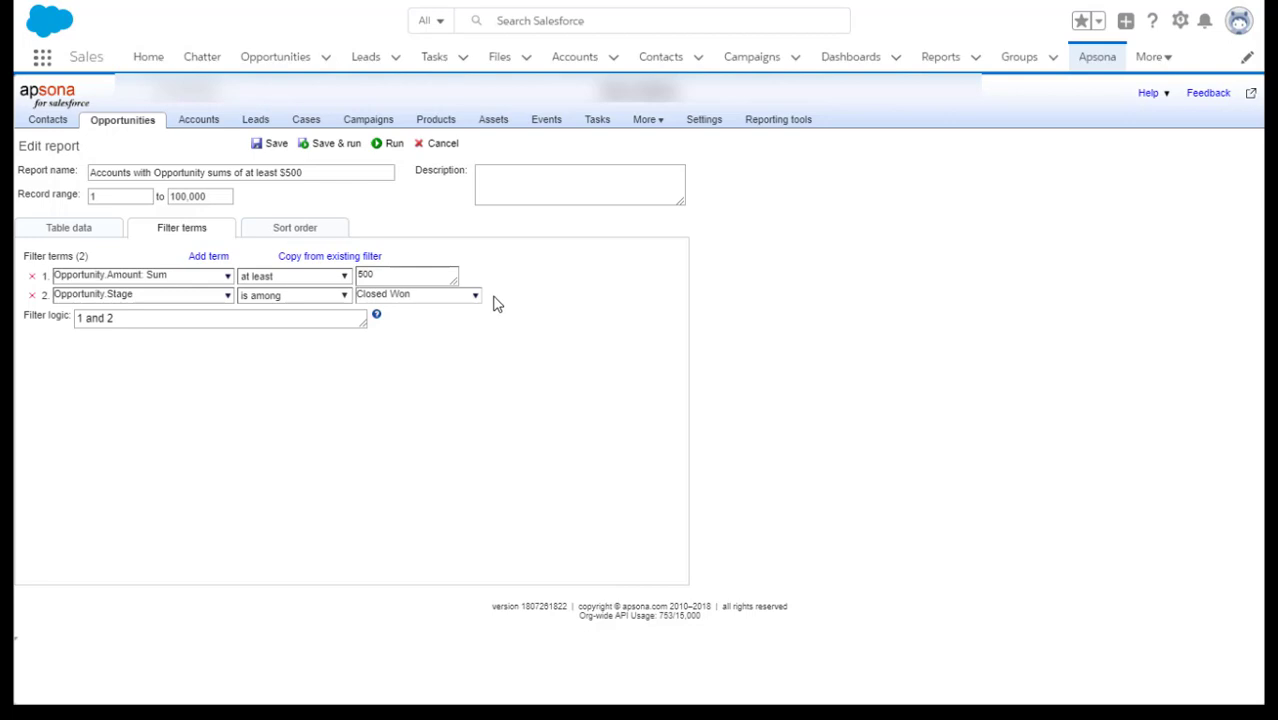
{"action": "left_click", "coordinate": [288, 233]}
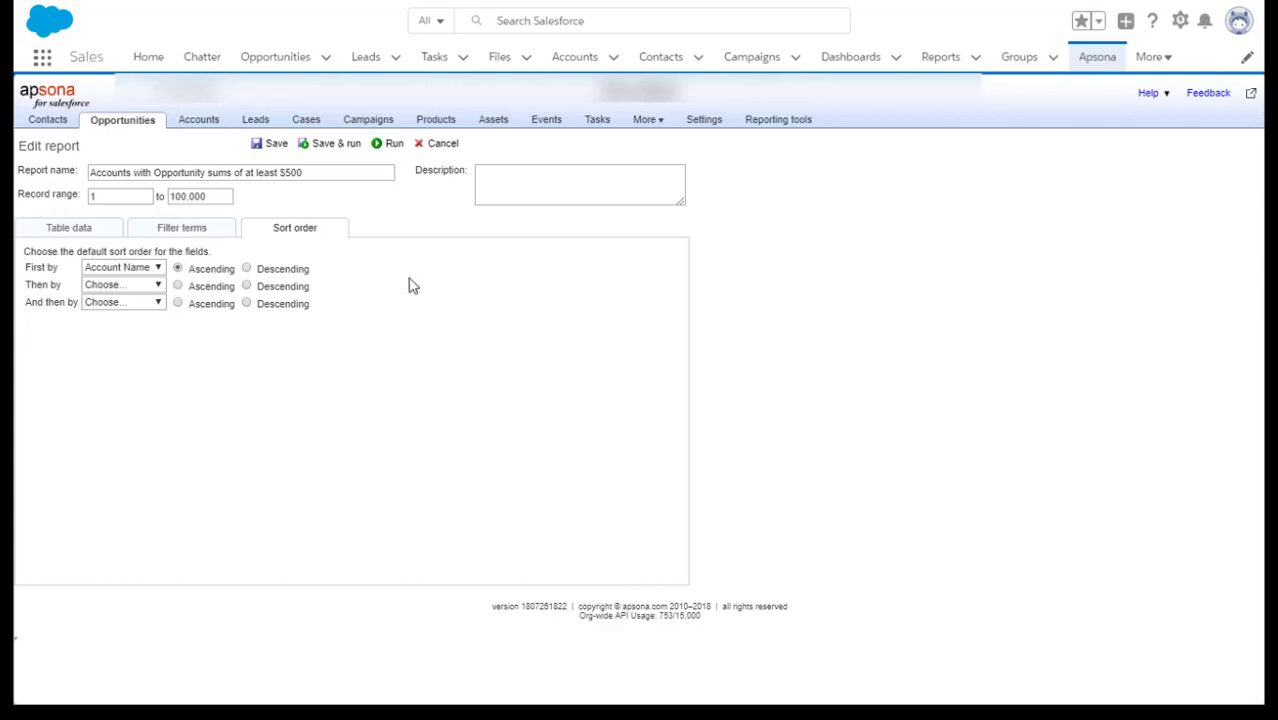
{"action": "left_click", "coordinate": [157, 271]}
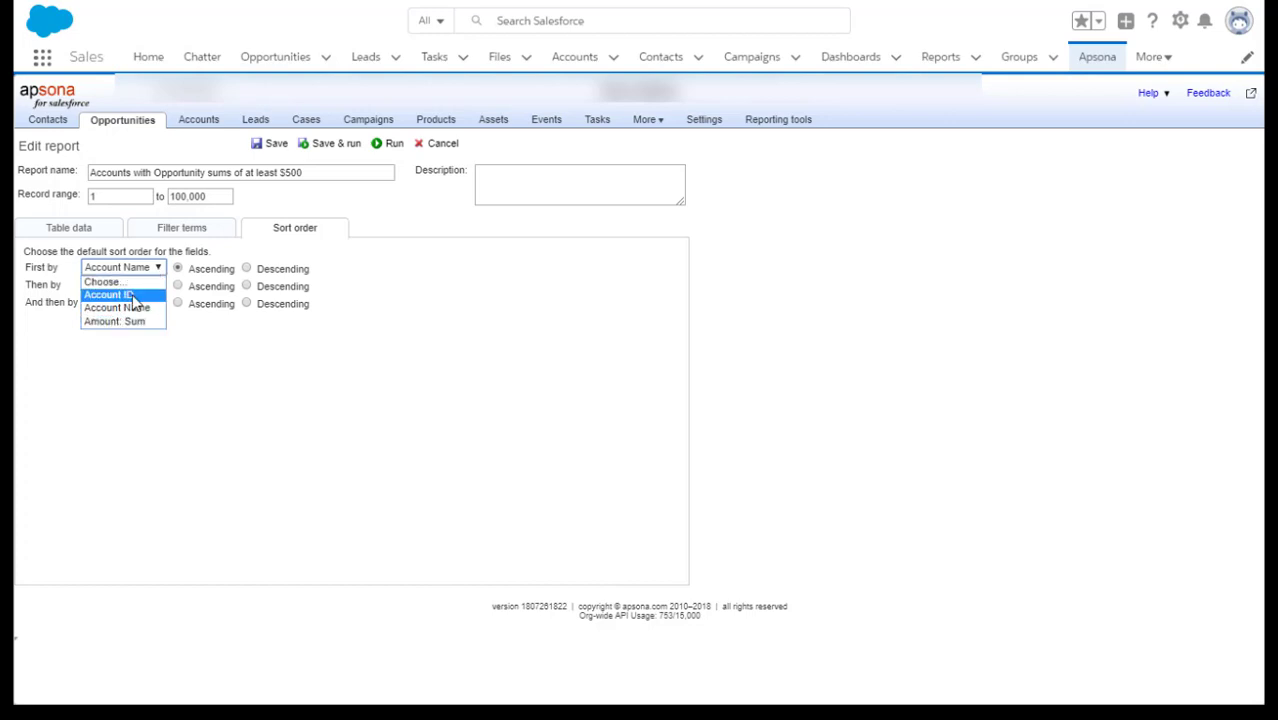
{"action": "left_click", "coordinate": [505, 327]}
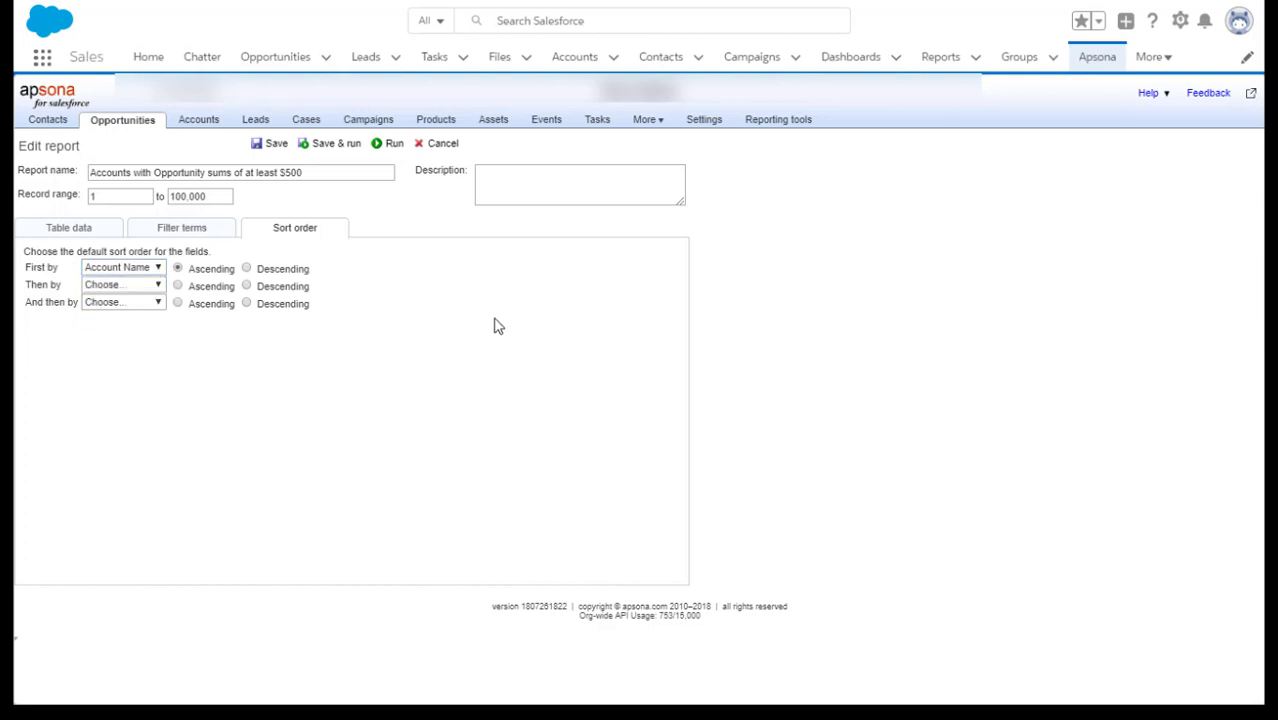
{"action": "left_click", "coordinate": [343, 146]}
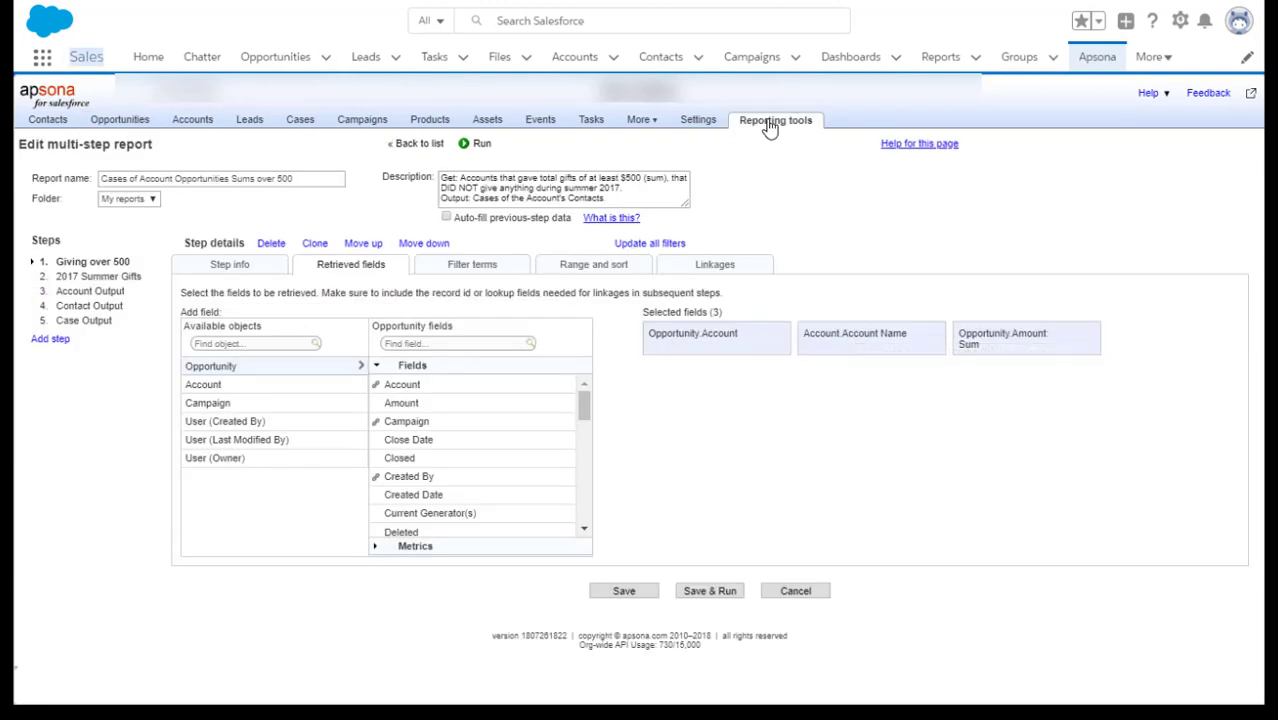
Examine the retrieved fields, filter terms, range and sort, step info and linkages of the multi-step report's "Giving over 500" step.
{"action": "mouse_move", "coordinate": [769, 128]}
{"action": "mouse_move", "coordinate": [128, 121]}
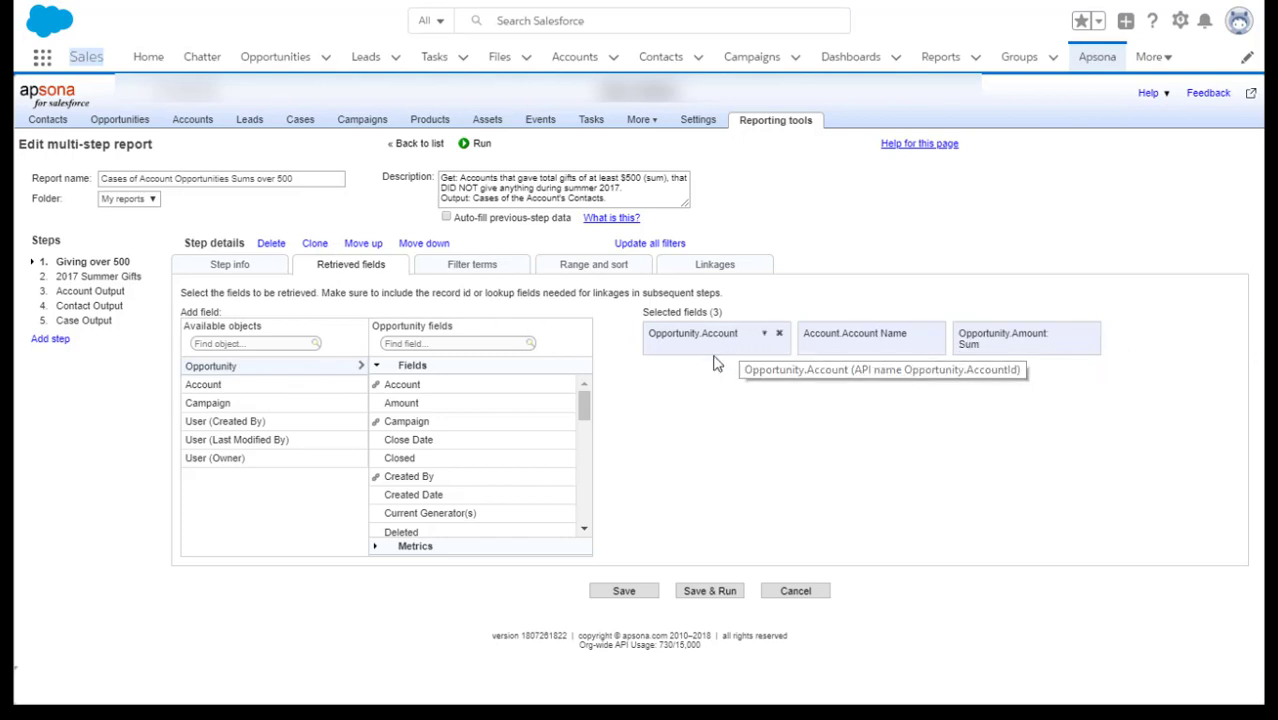
{"action": "left_click", "coordinate": [492, 271]}
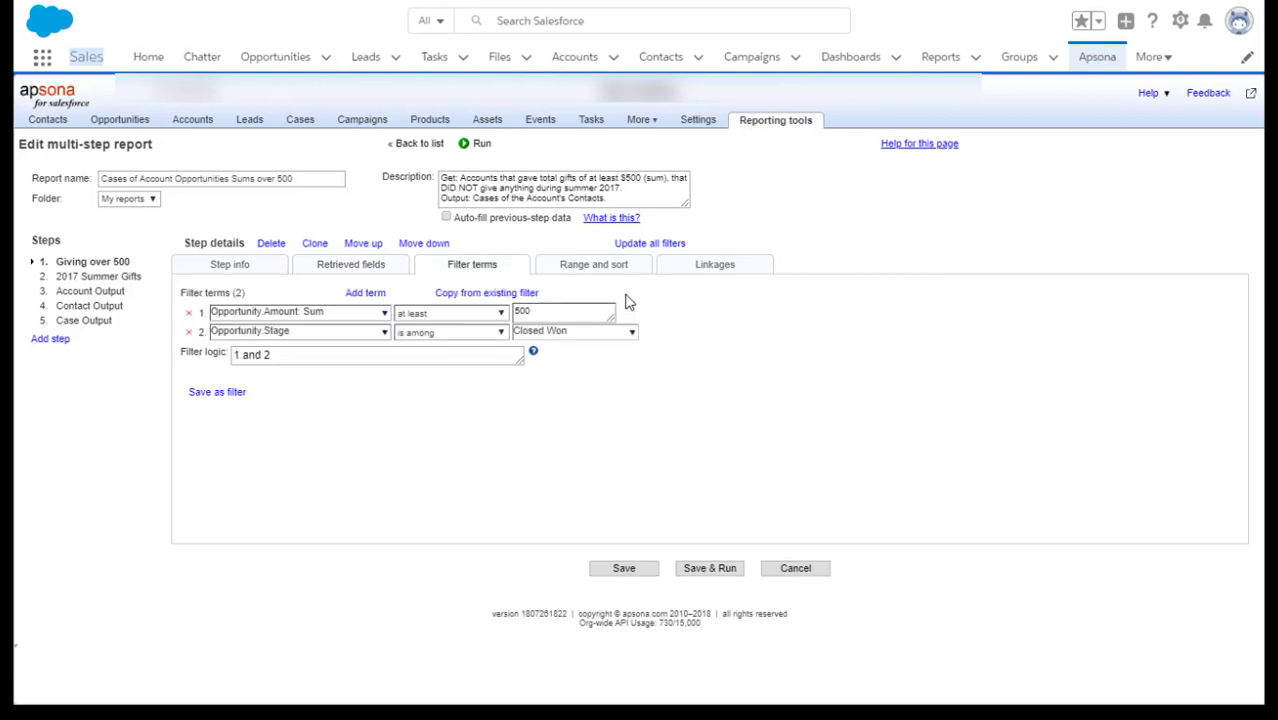
{"action": "left_click", "coordinate": [604, 270]}
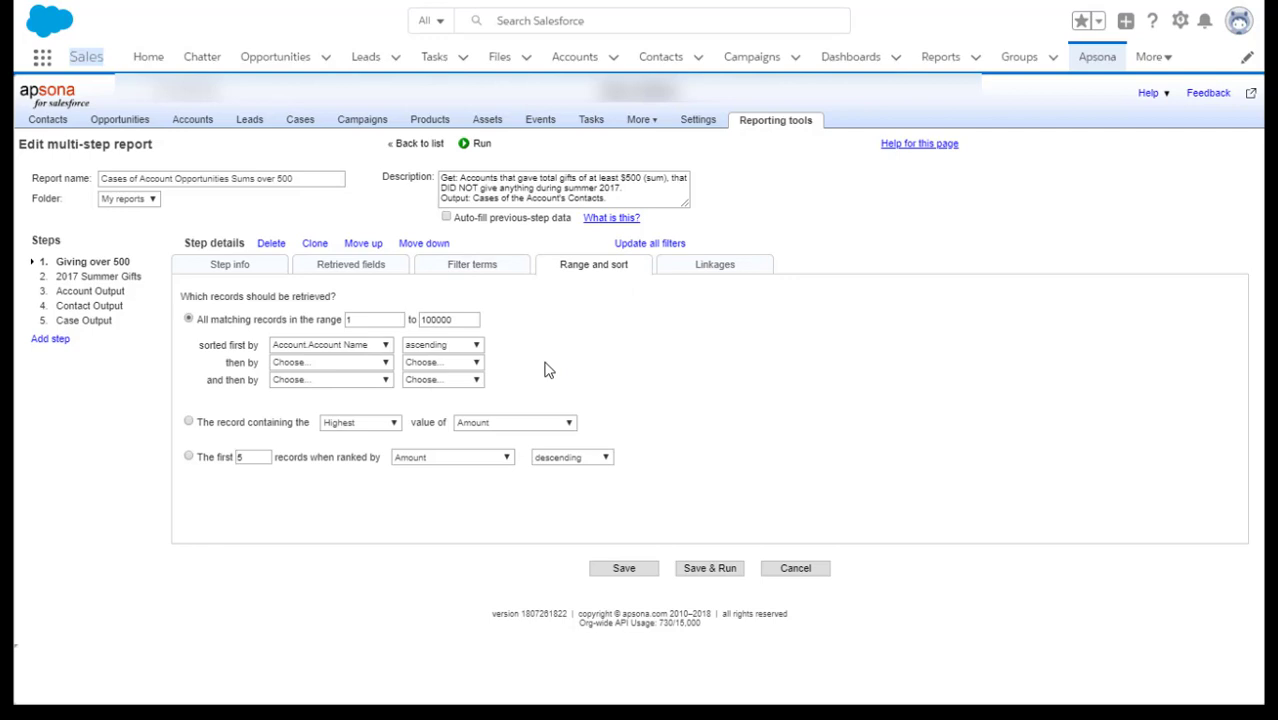
{"action": "left_click", "coordinate": [239, 270]}
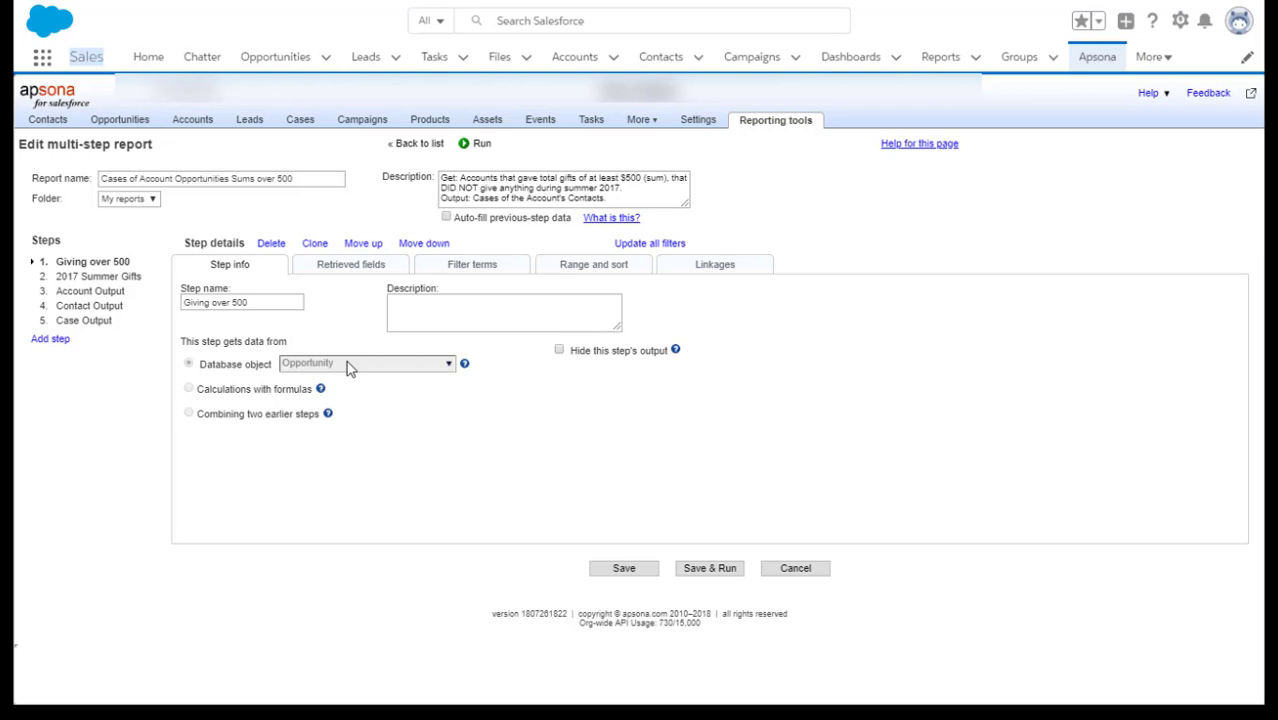
{"action": "left_click", "coordinate": [727, 268]}
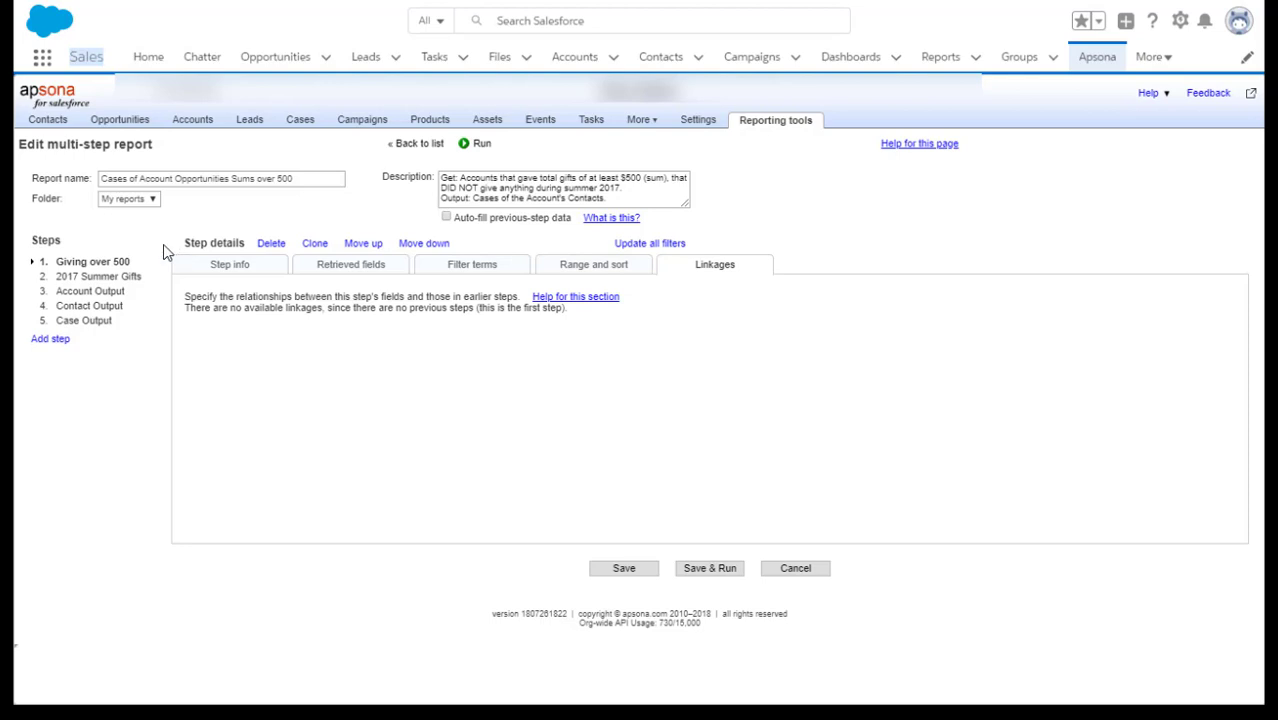
Examine the "2017 Summer Gifts" step's retrieved fields, filter terms including the selected close-date months, and linkages.
{"action": "left_click", "coordinate": [110, 279]}
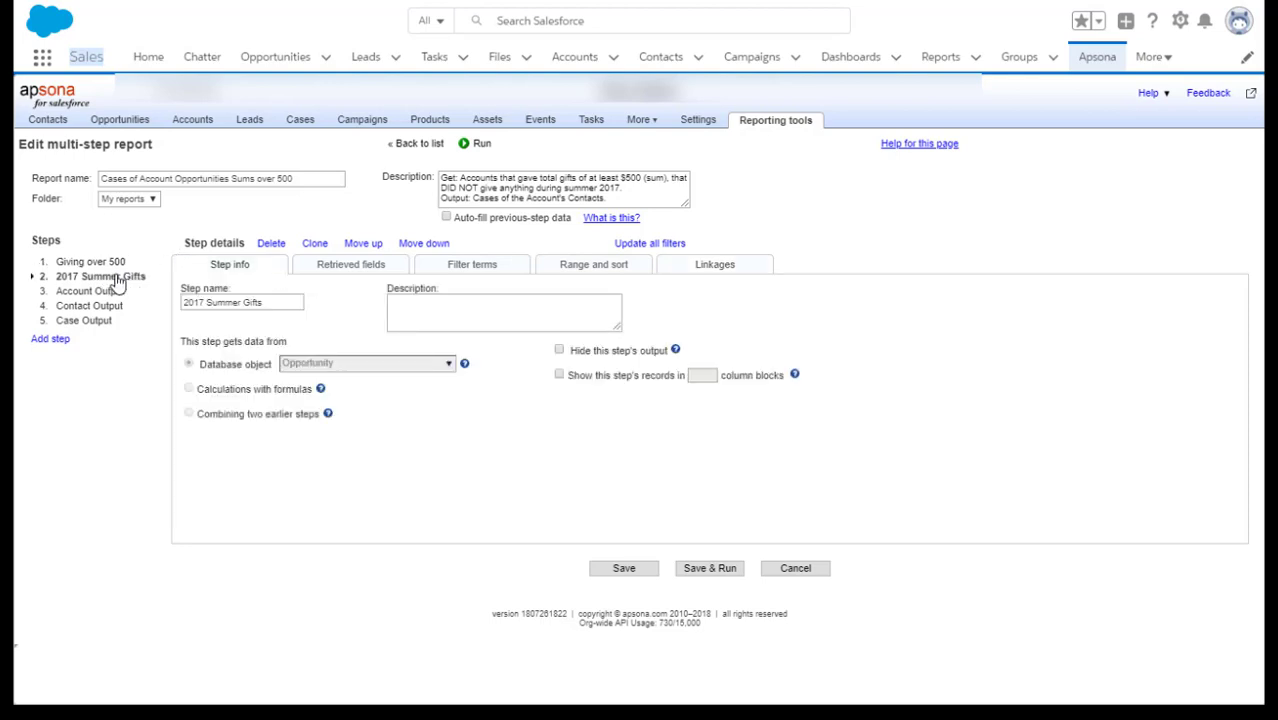
{"action": "left_click", "coordinate": [350, 267]}
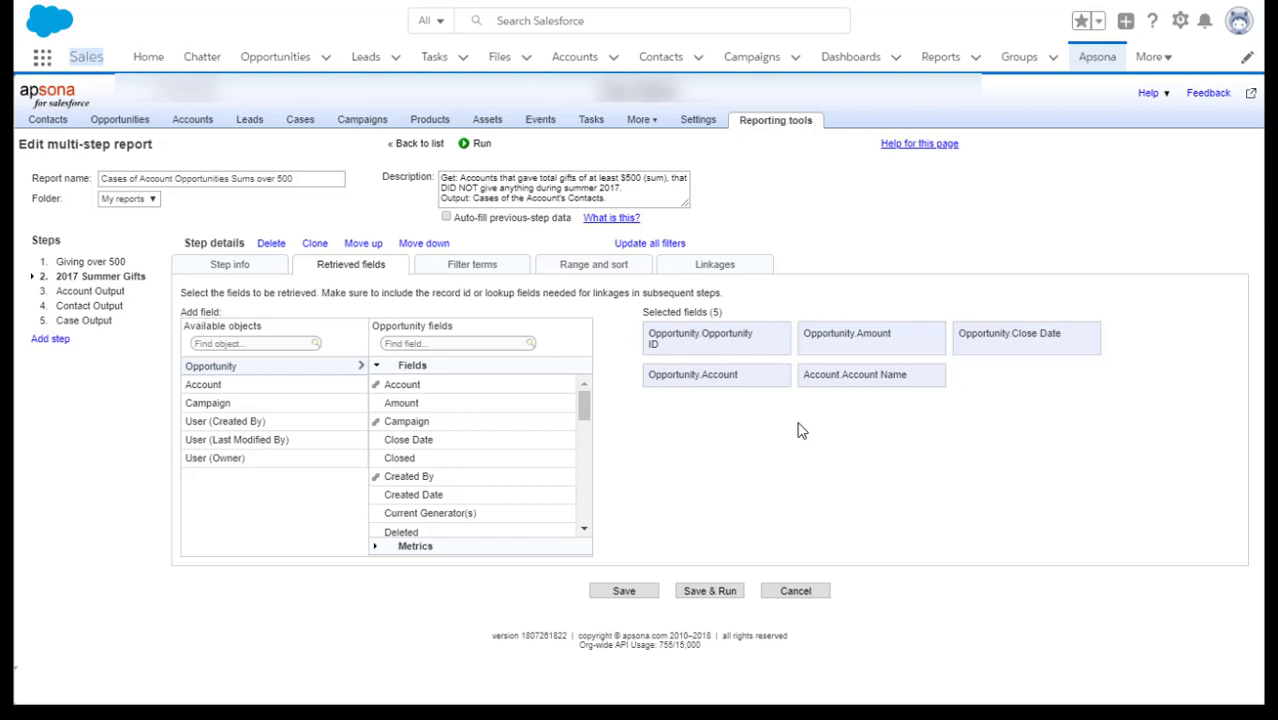
{"action": "left_click", "coordinate": [477, 268]}
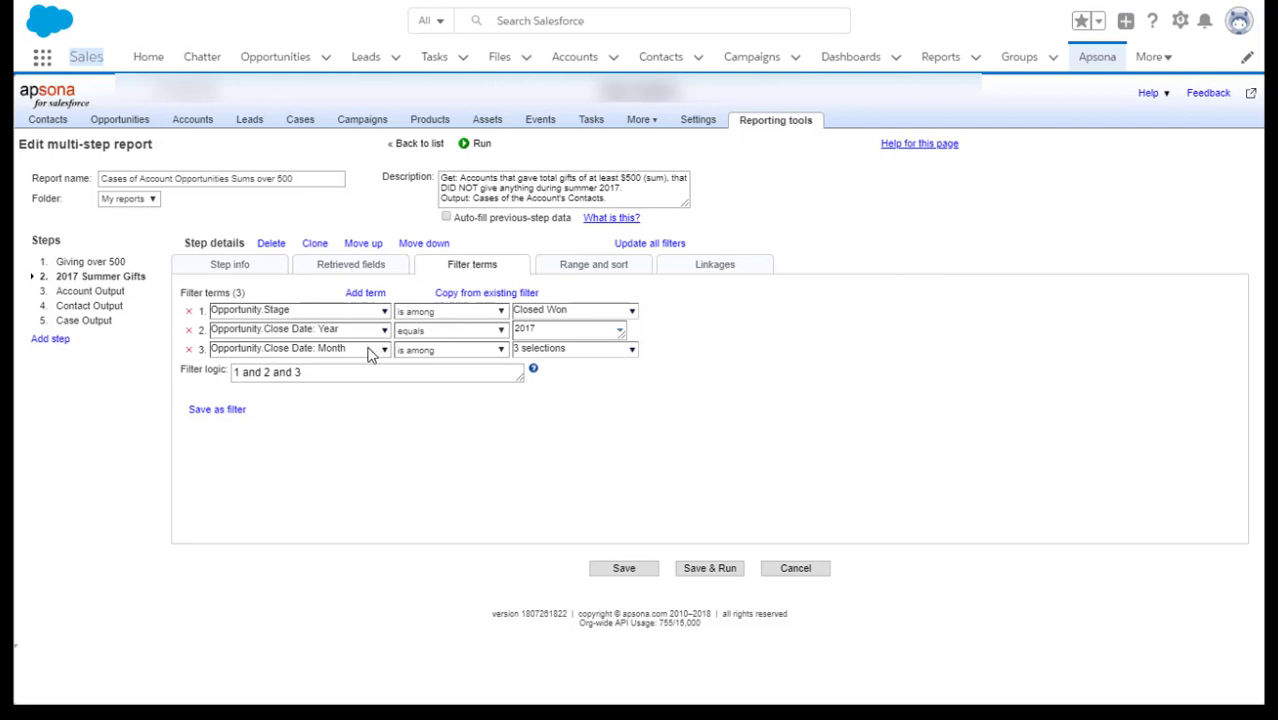
{"action": "left_click", "coordinate": [633, 356]}
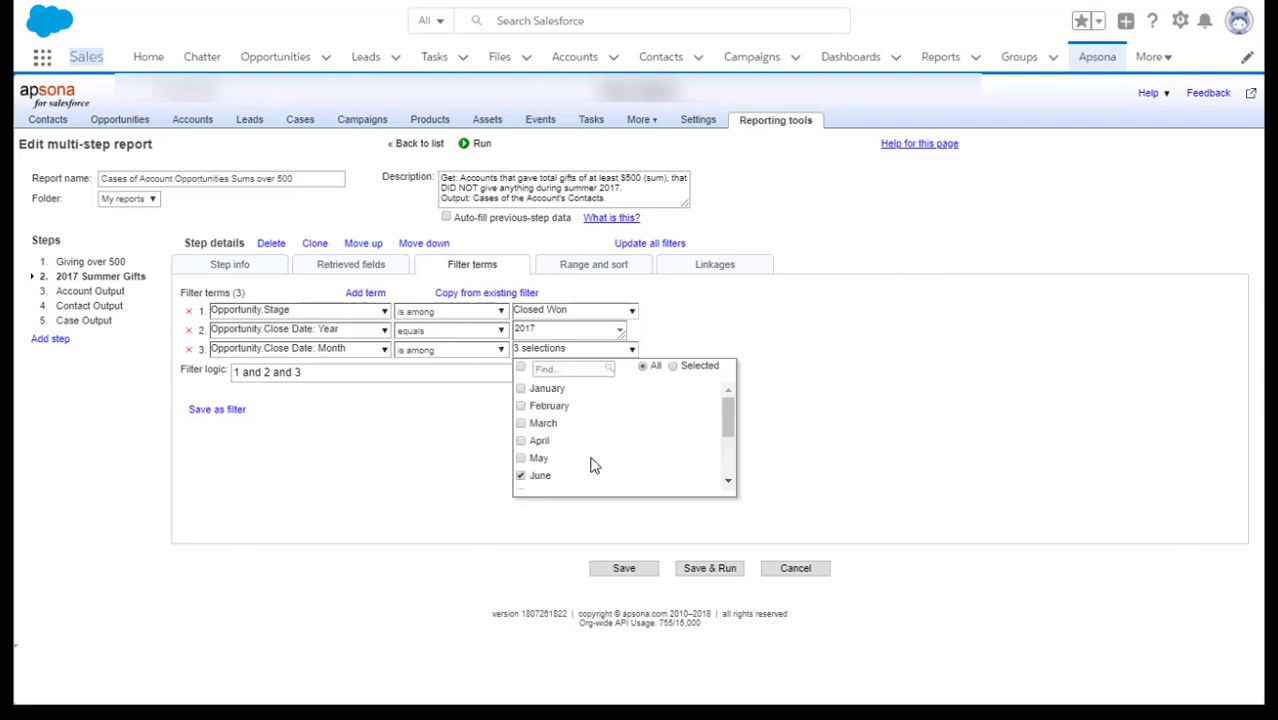
{"action": "scroll", "coordinate": [613, 451], "scroll_direction": "down", "scroll_amount": 3}
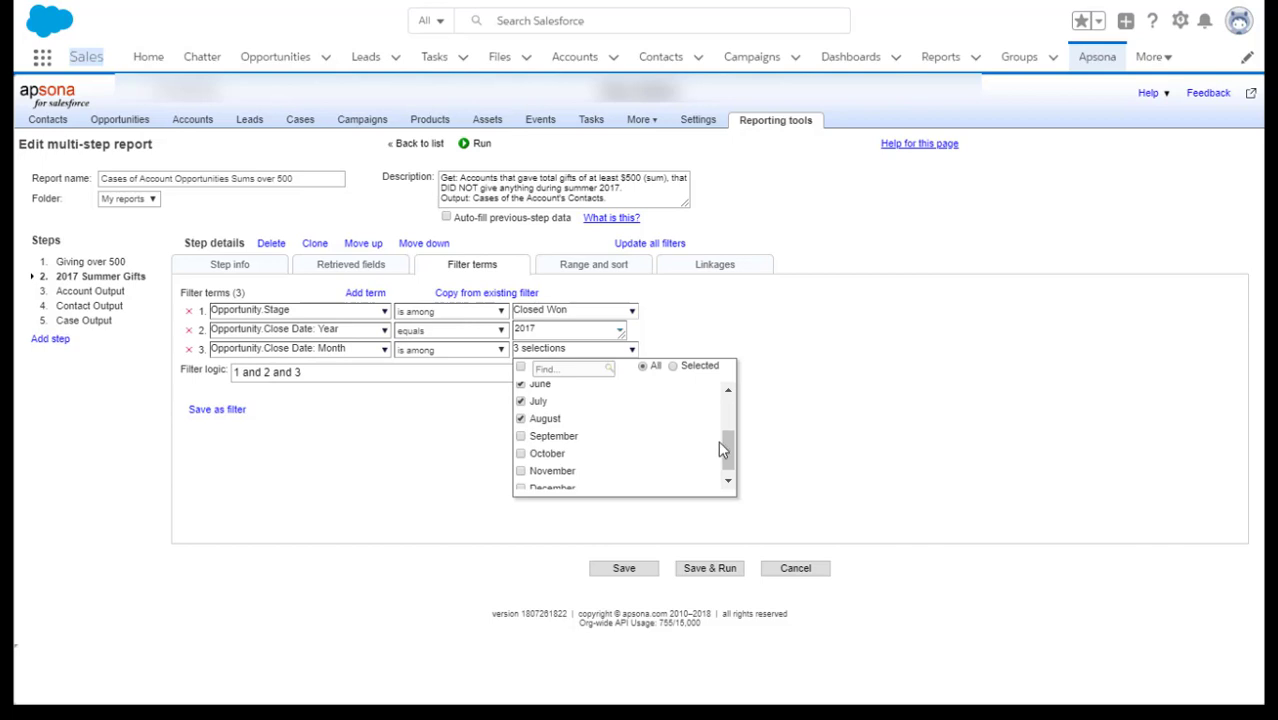
{"action": "scroll", "coordinate": [728, 440], "scroll_direction": "up", "scroll_amount": 3}
{"action": "left_click", "coordinate": [814, 373]}
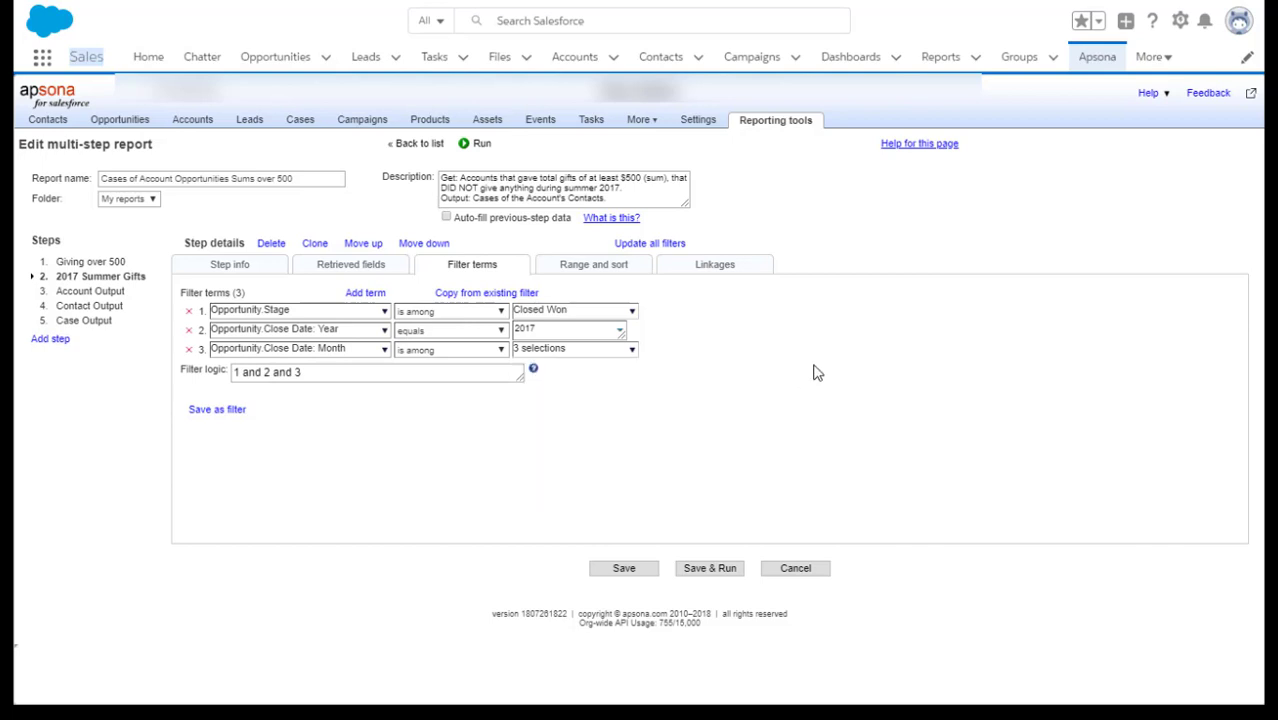
{"action": "left_click", "coordinate": [715, 266]}
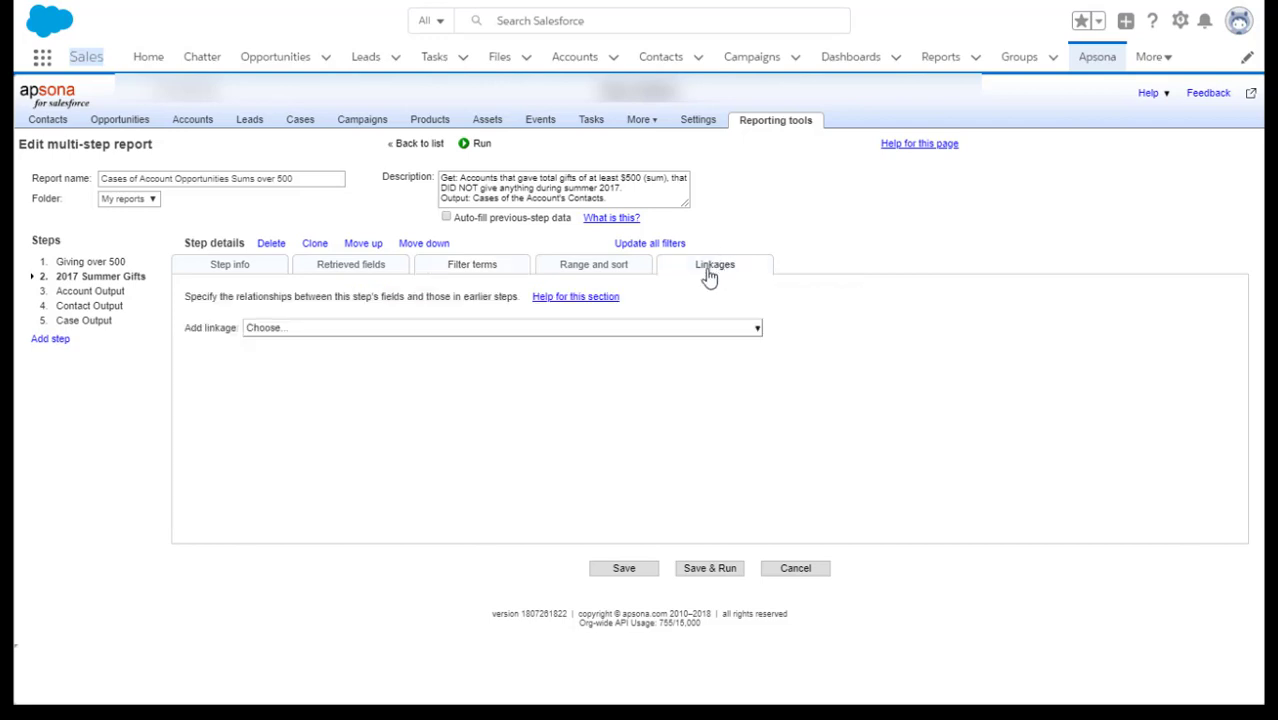
Examine the "Account Output" step's filter terms, retrieved fields and linkages to the earlier steps.
{"action": "left_click", "coordinate": [88, 294]}
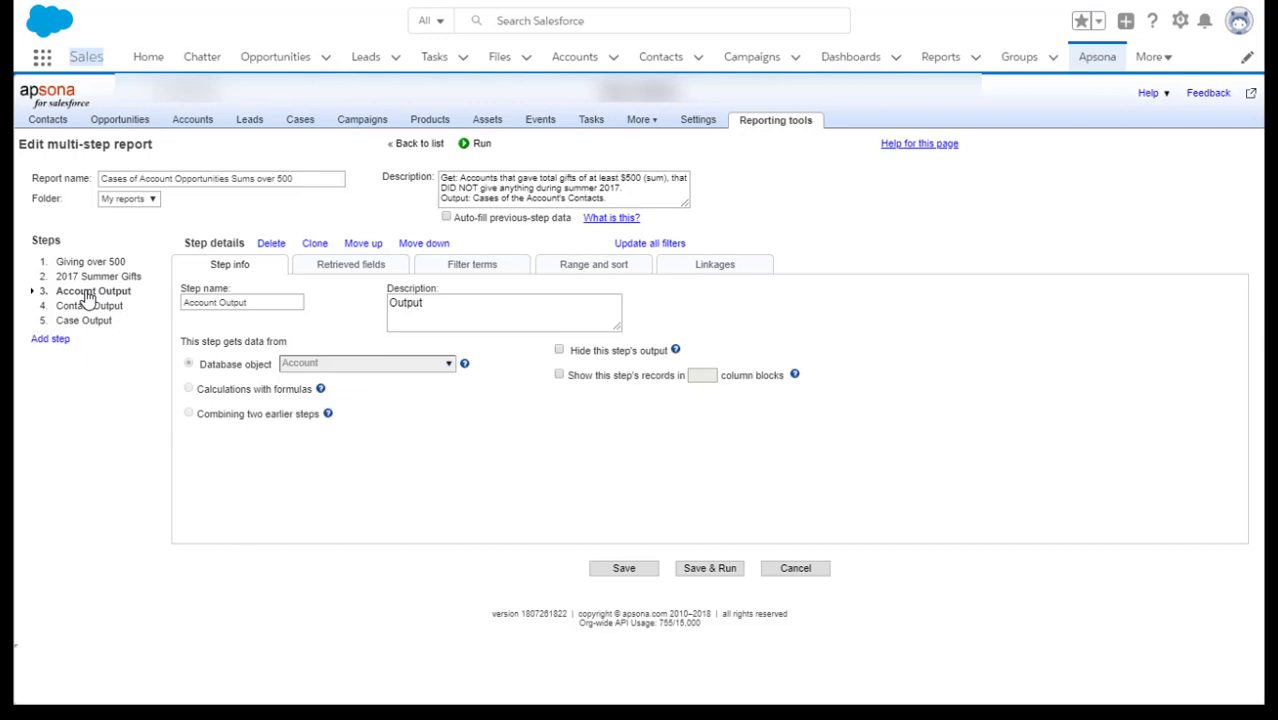
{"action": "left_click", "coordinate": [465, 266]}
{"action": "left_click", "coordinate": [365, 268]}
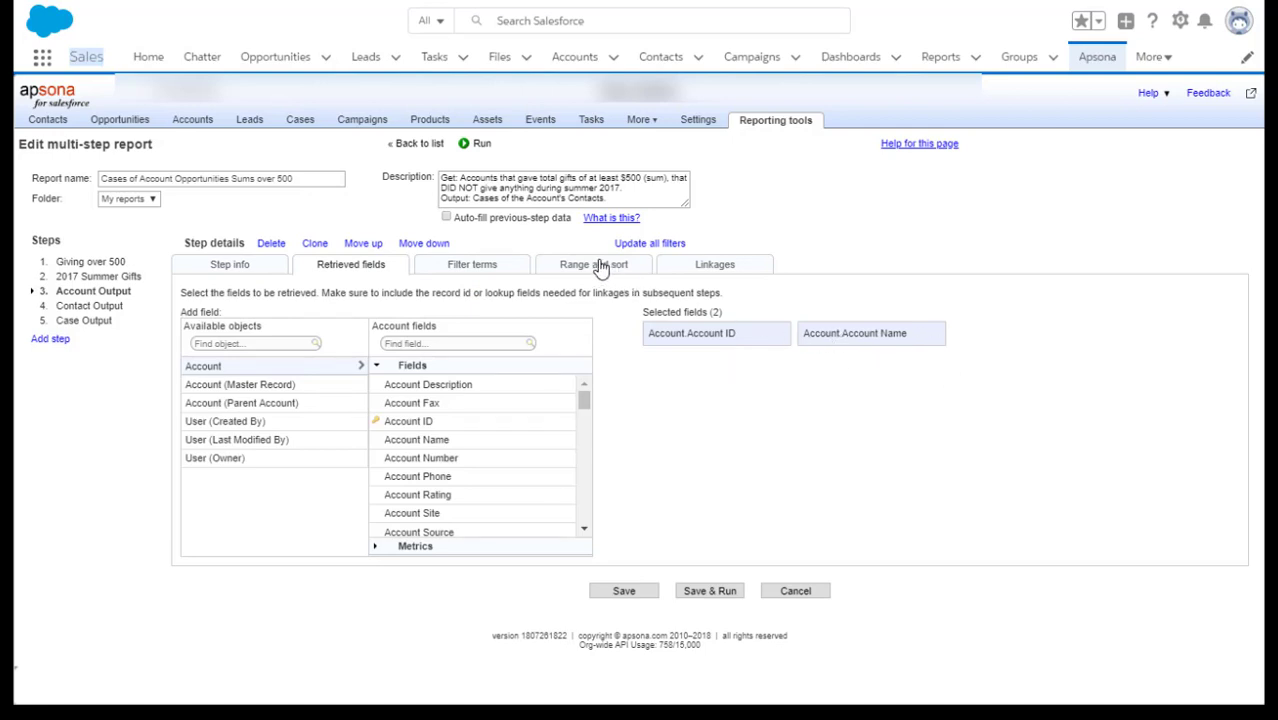
{"action": "left_click", "coordinate": [690, 270]}
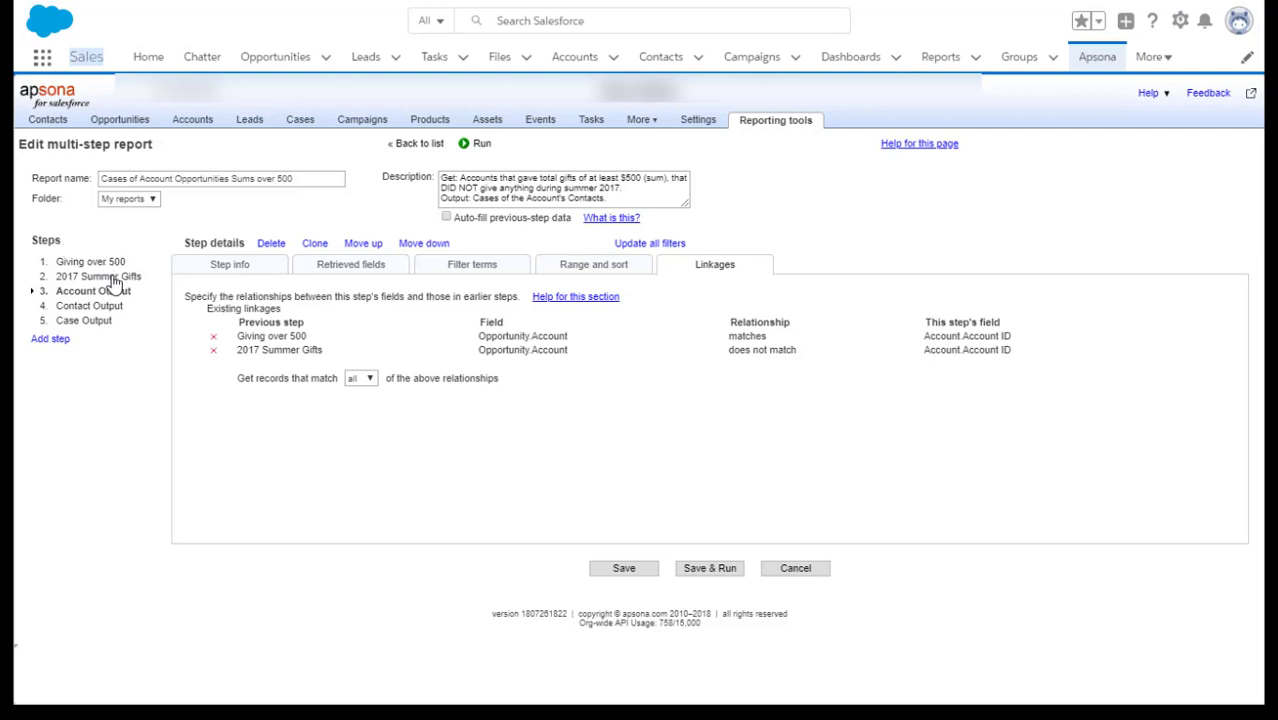
Try matching any of the "Account Output" linkage relationships, and set the match option back to all.
{"action": "left_click", "coordinate": [372, 379]}
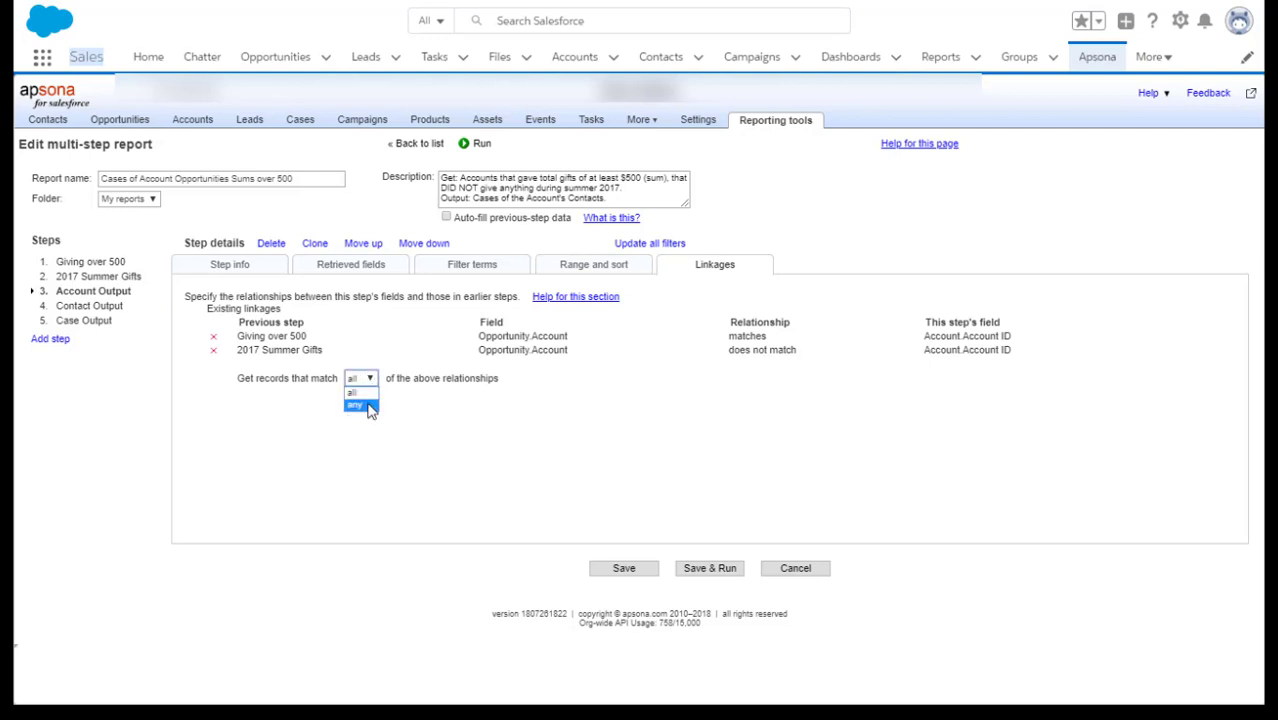
{"action": "left_click", "coordinate": [370, 407]}
{"action": "left_click", "coordinate": [361, 379]}
{"action": "left_click", "coordinate": [361, 393]}
{"action": "left_click", "coordinate": [352, 268]}
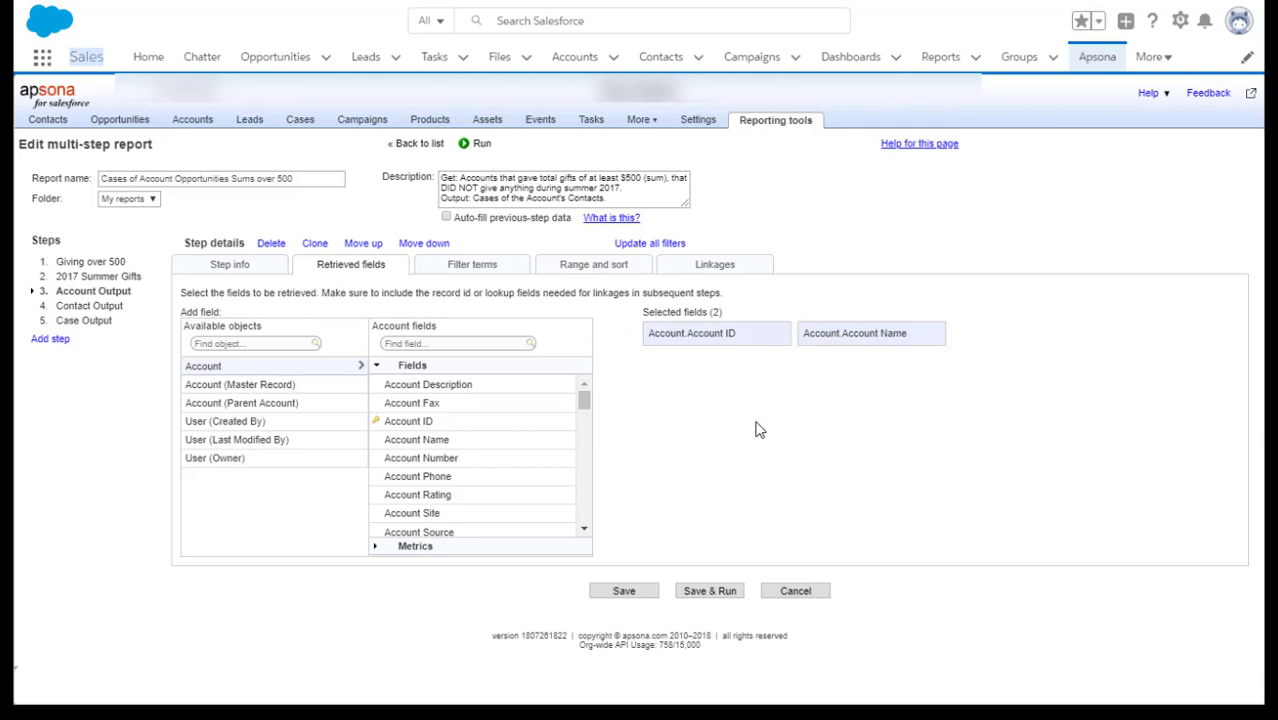
Examine the "Contact Output" step's filter terms and its linkage to the account step.
{"action": "left_click", "coordinate": [82, 308]}
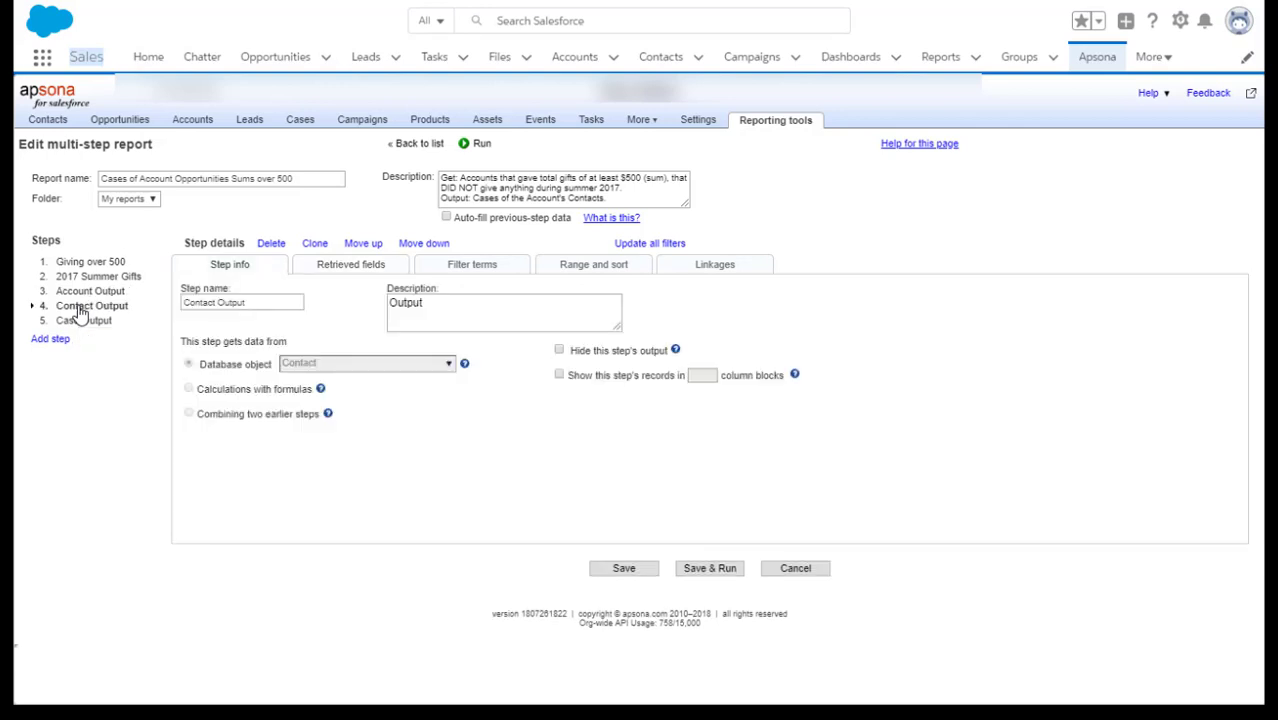
{"action": "left_click", "coordinate": [476, 270]}
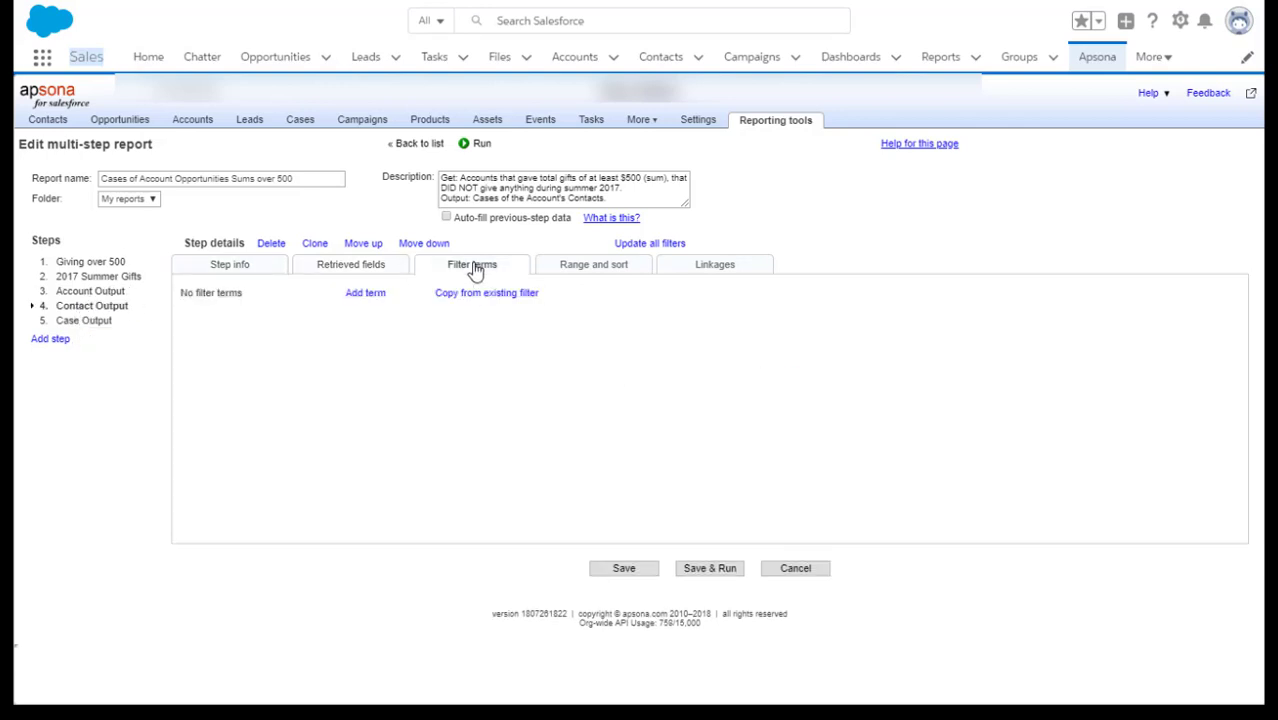
{"action": "left_click", "coordinate": [714, 268]}
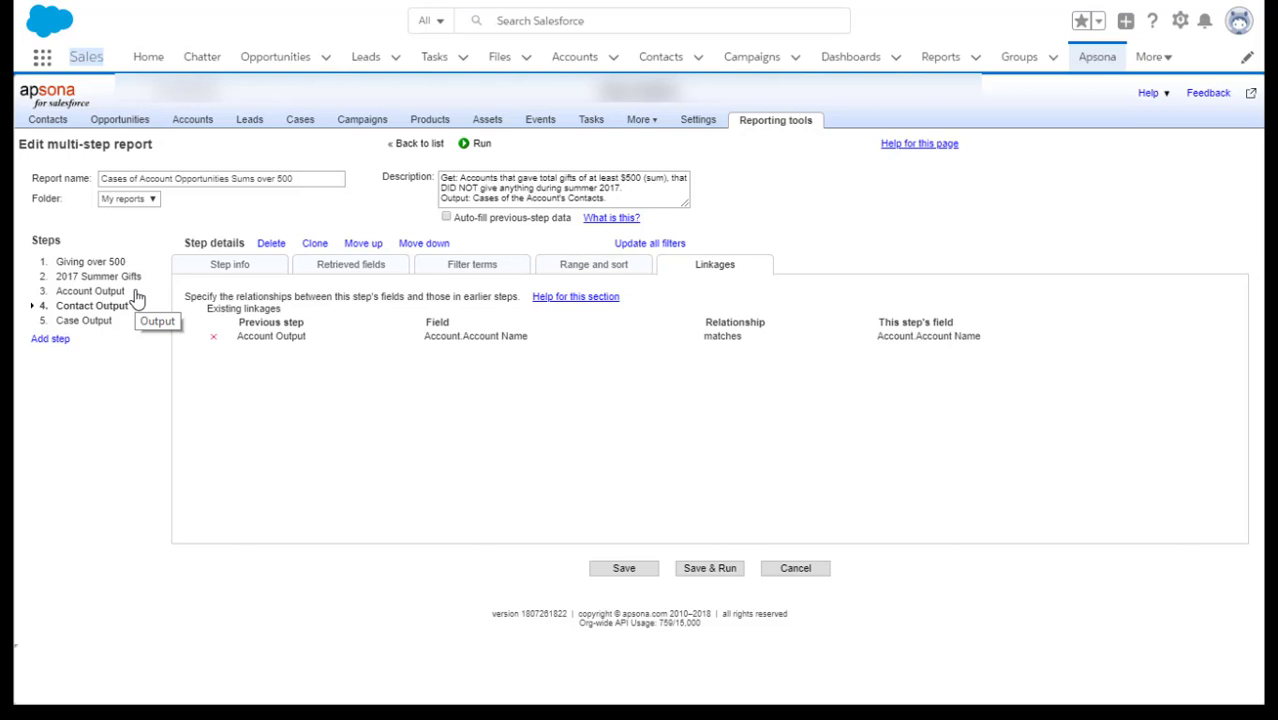
Examine the "Case Output" step's filter terms and its linkage to the contact step.
{"action": "left_click", "coordinate": [83, 324]}
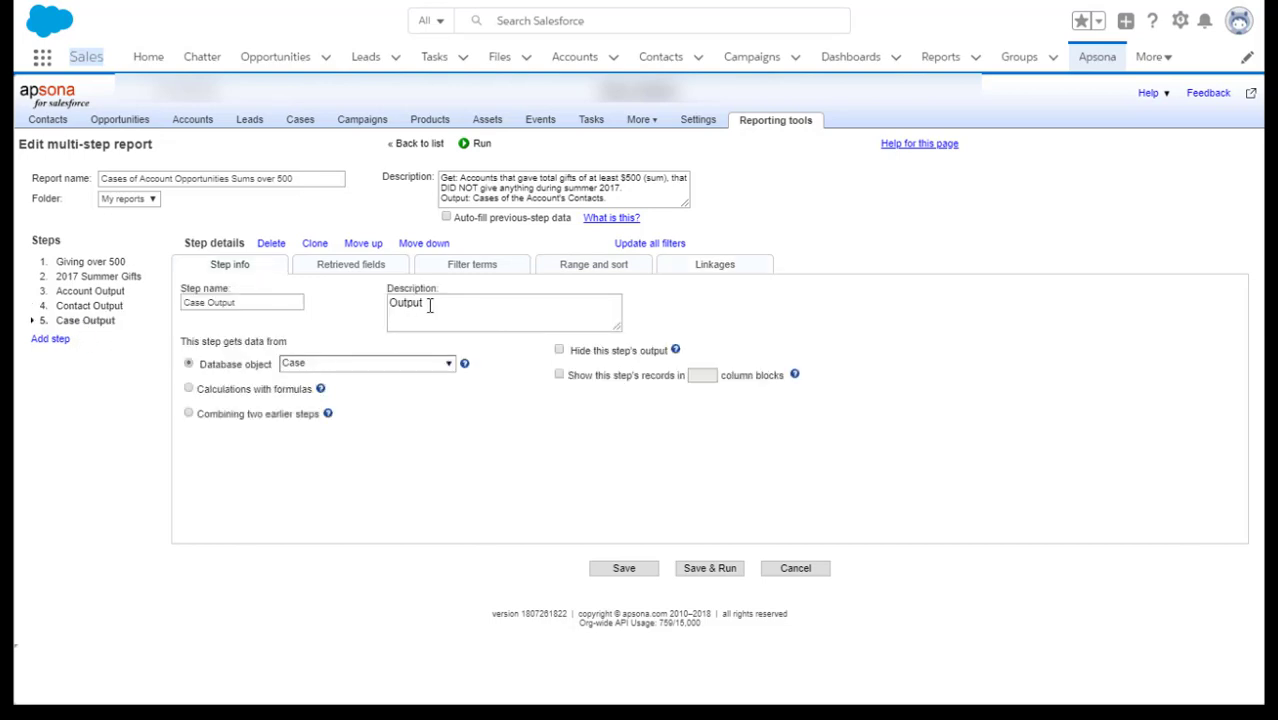
{"action": "left_click", "coordinate": [467, 266]}
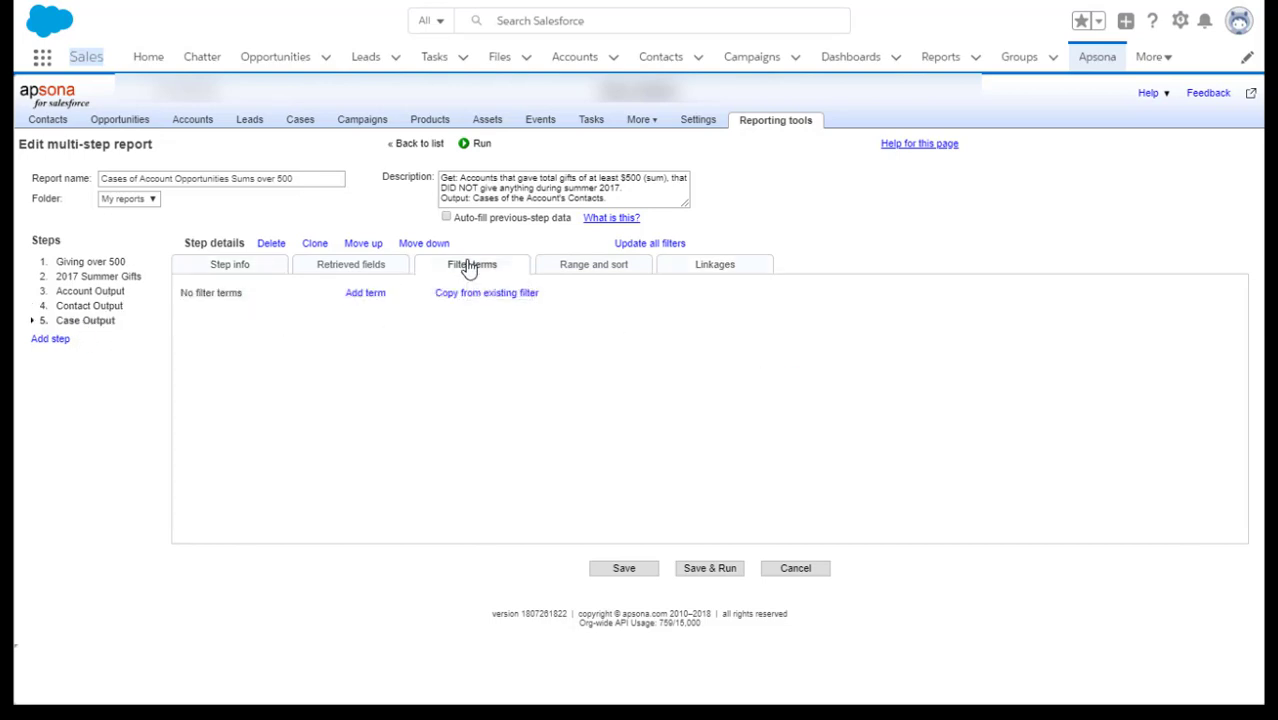
{"action": "left_click", "coordinate": [716, 268]}
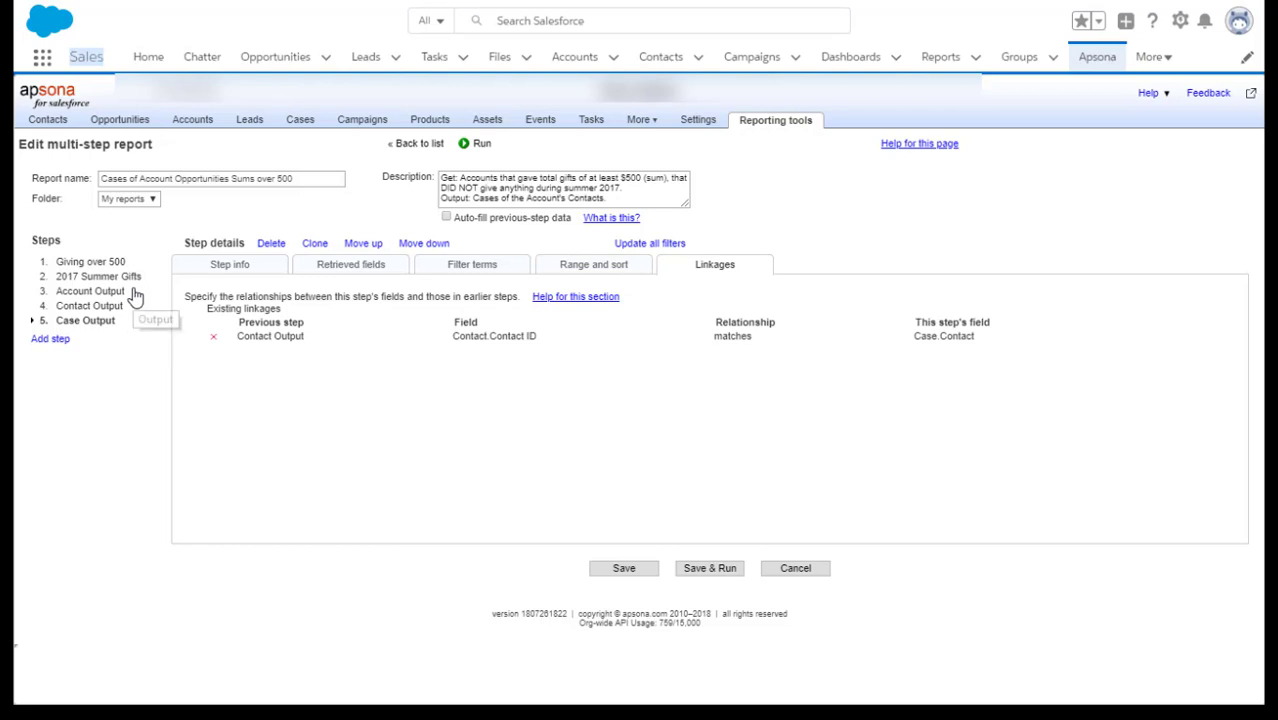
Save and run the multi-step report, and examine its "Giving over 500" and "2017 Summer Gifts" results.
{"action": "left_click", "coordinate": [110, 305]}
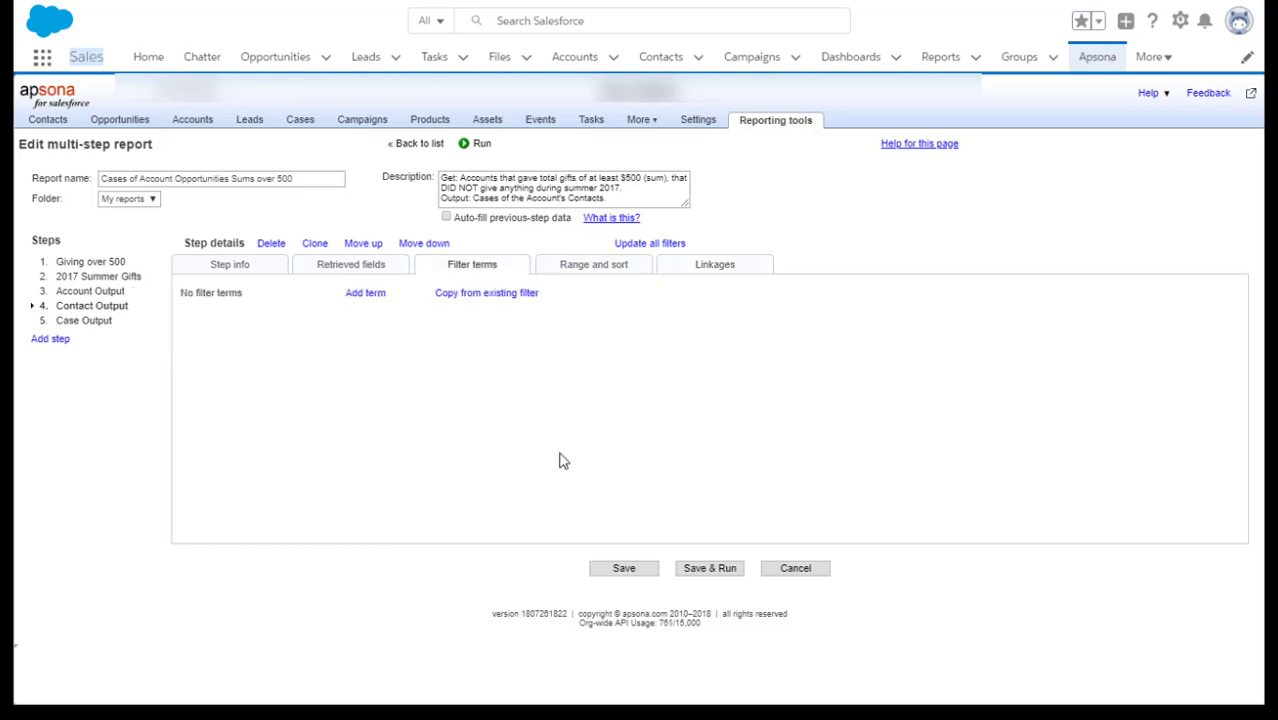
{"action": "left_click", "coordinate": [711, 569]}
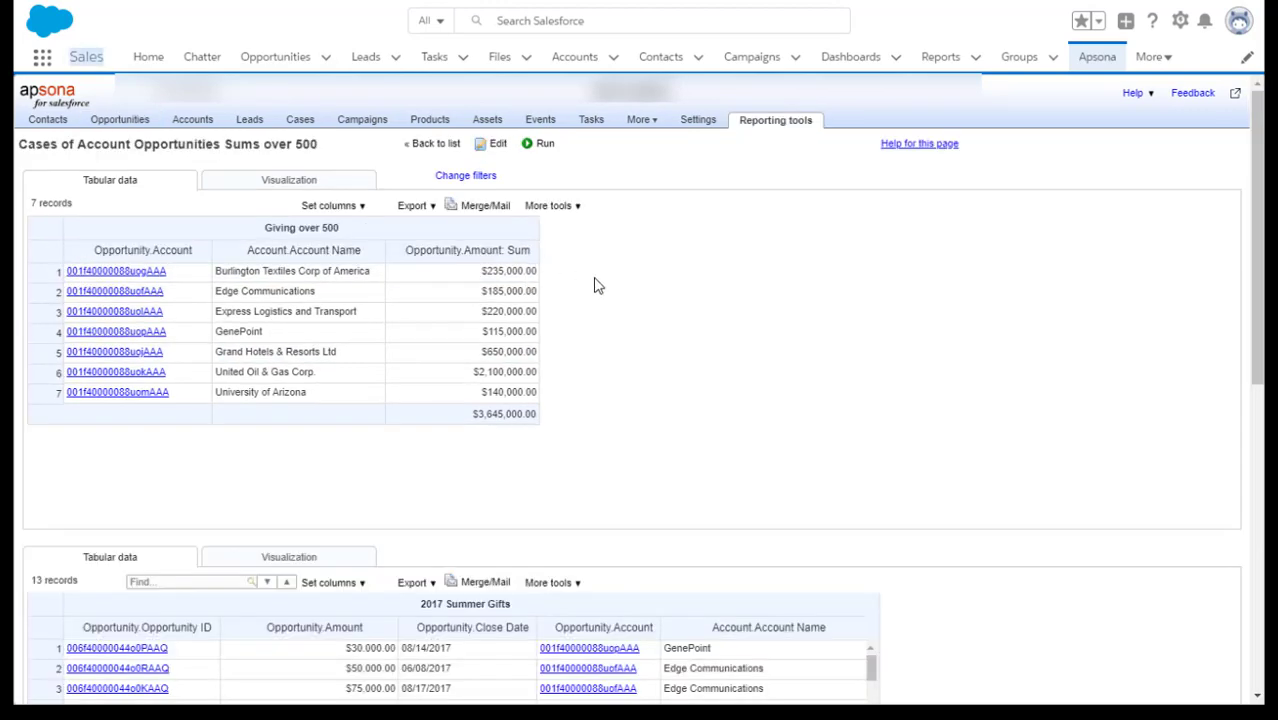
{"action": "scroll", "coordinate": [720, 311], "scroll_direction": "down", "scroll_amount": 2}
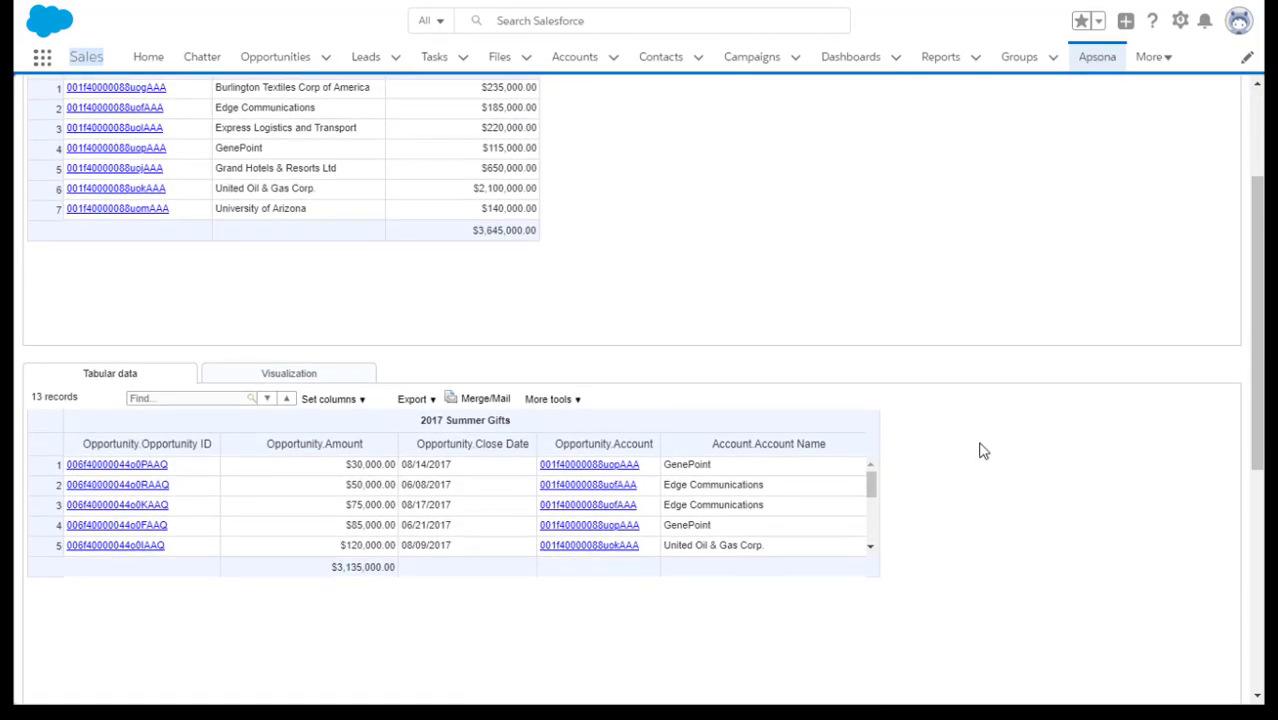
{"action": "scroll", "coordinate": [981, 449], "scroll_direction": "down", "scroll_amount": 1}
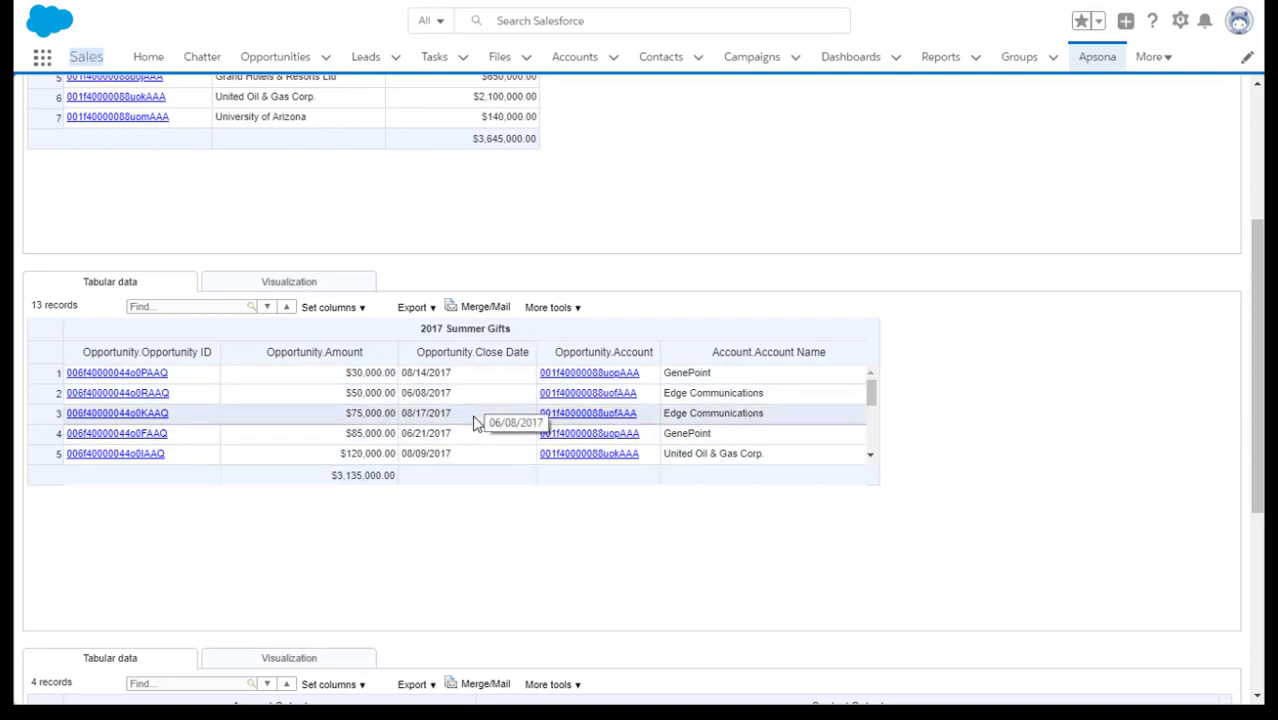
{"action": "scroll", "coordinate": [490, 418], "scroll_direction": "up", "scroll_amount": 2}
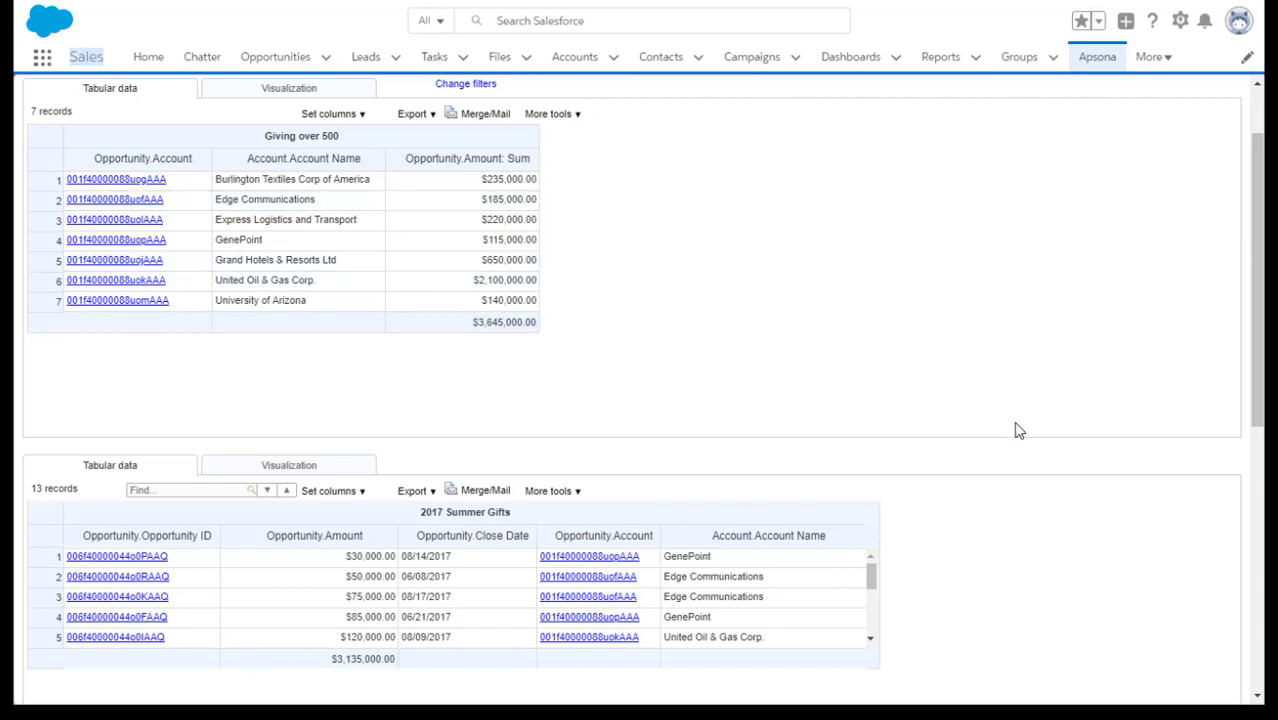
{"action": "scroll", "coordinate": [1015, 428], "scroll_direction": "down", "scroll_amount": 5}
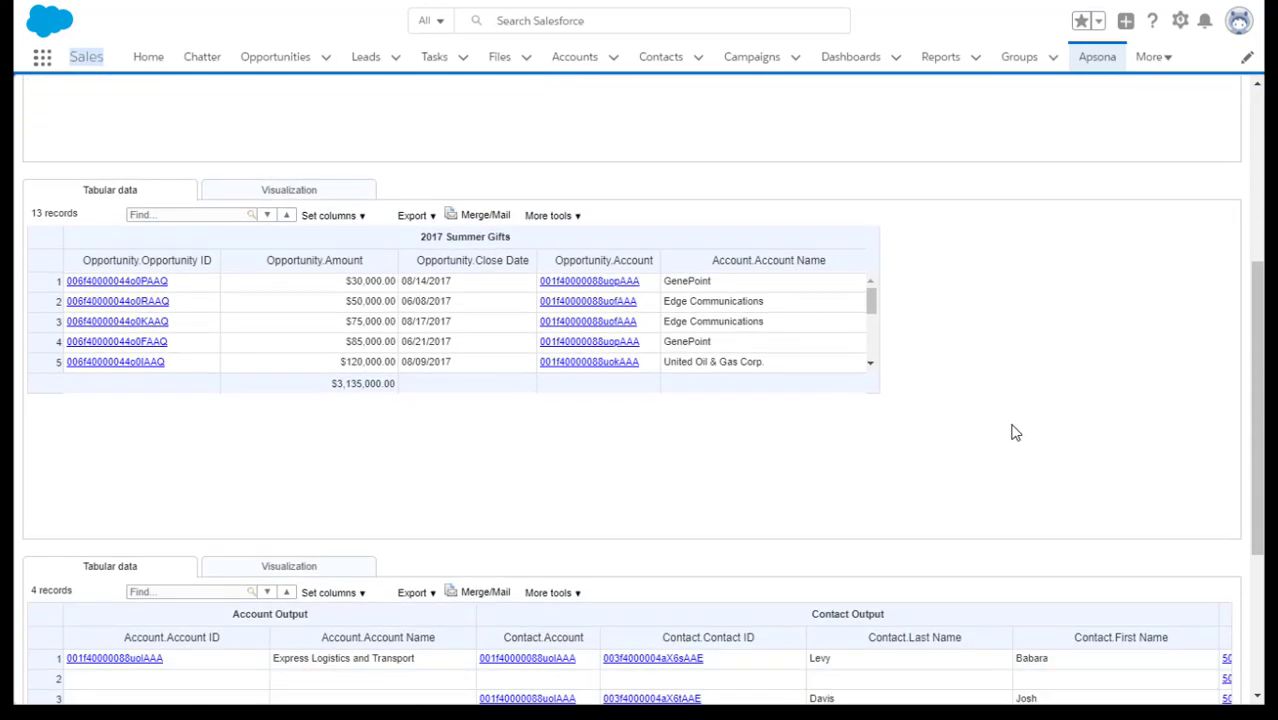
Examine the combined account, contact and case output across all of its columns.
{"action": "scroll", "coordinate": [859, 331], "scroll_direction": "down", "scroll_amount": 1}
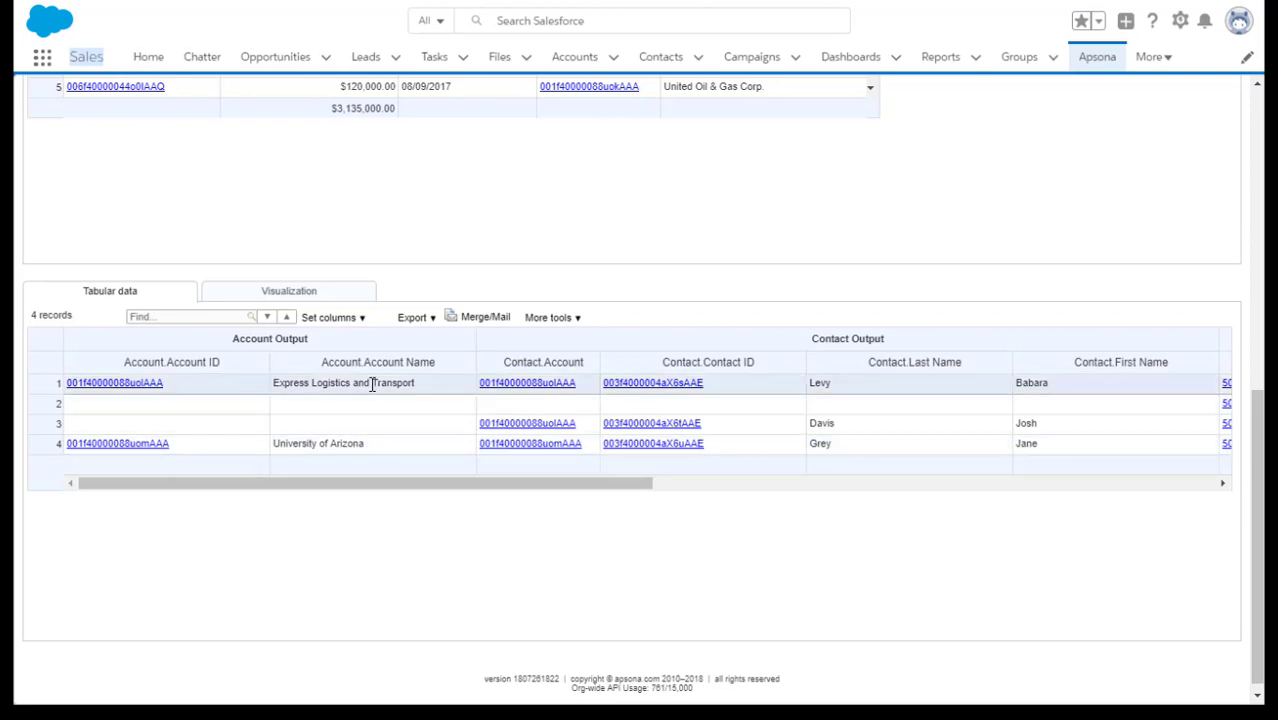
{"action": "left_click_drag", "start_coordinate": [416, 484], "coordinate": [584, 505]}
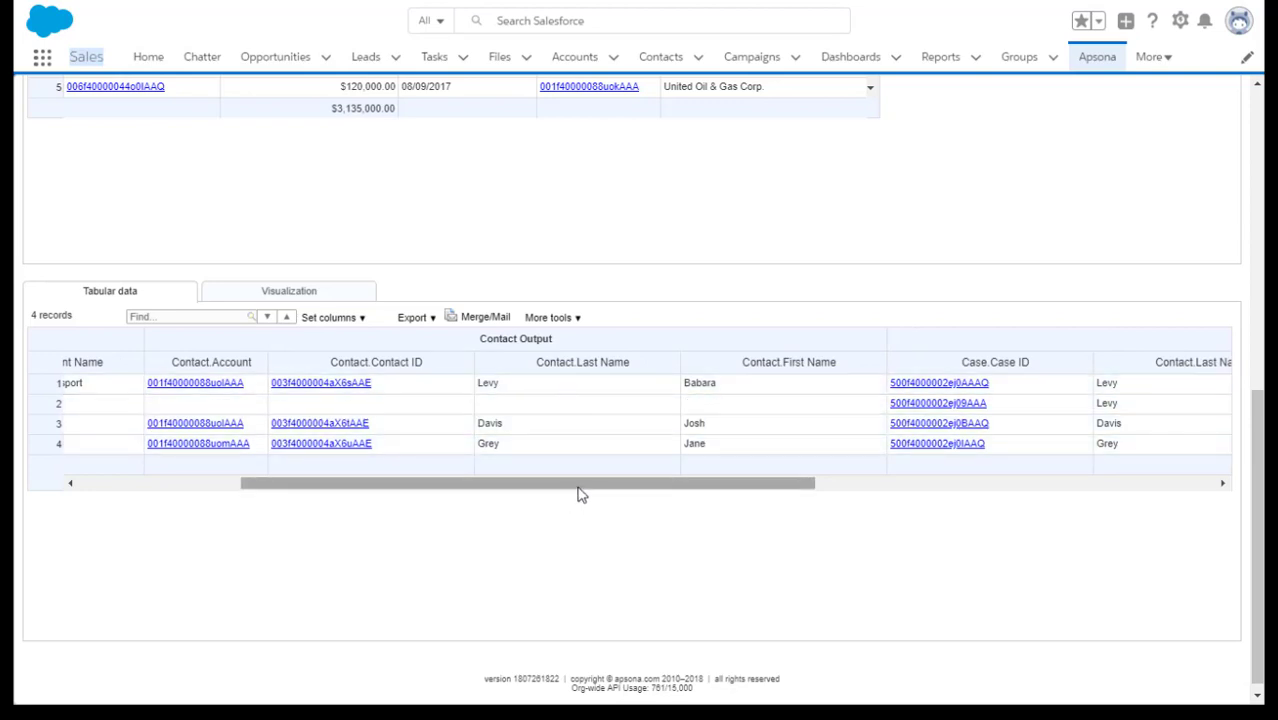
{"action": "left_click_drag", "start_coordinate": [579, 489], "coordinate": [850, 499]}
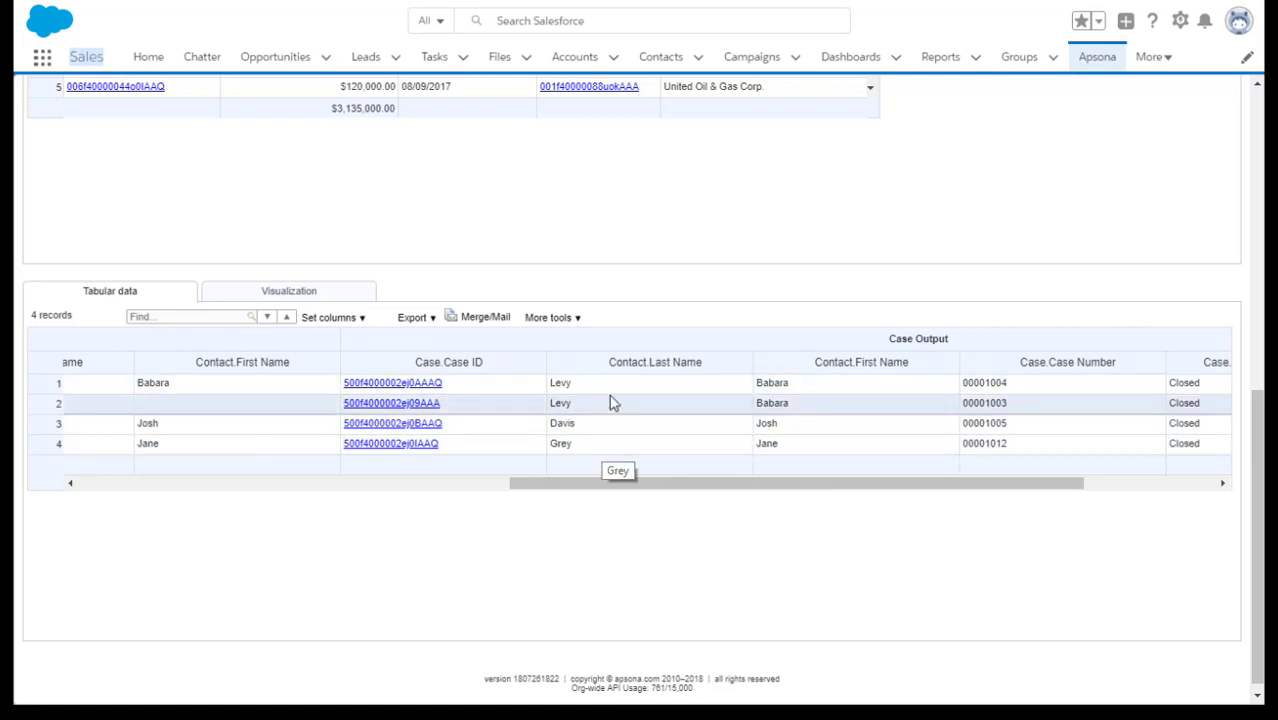
{"action": "left_click_drag", "start_coordinate": [673, 490], "coordinate": [859, 505]}
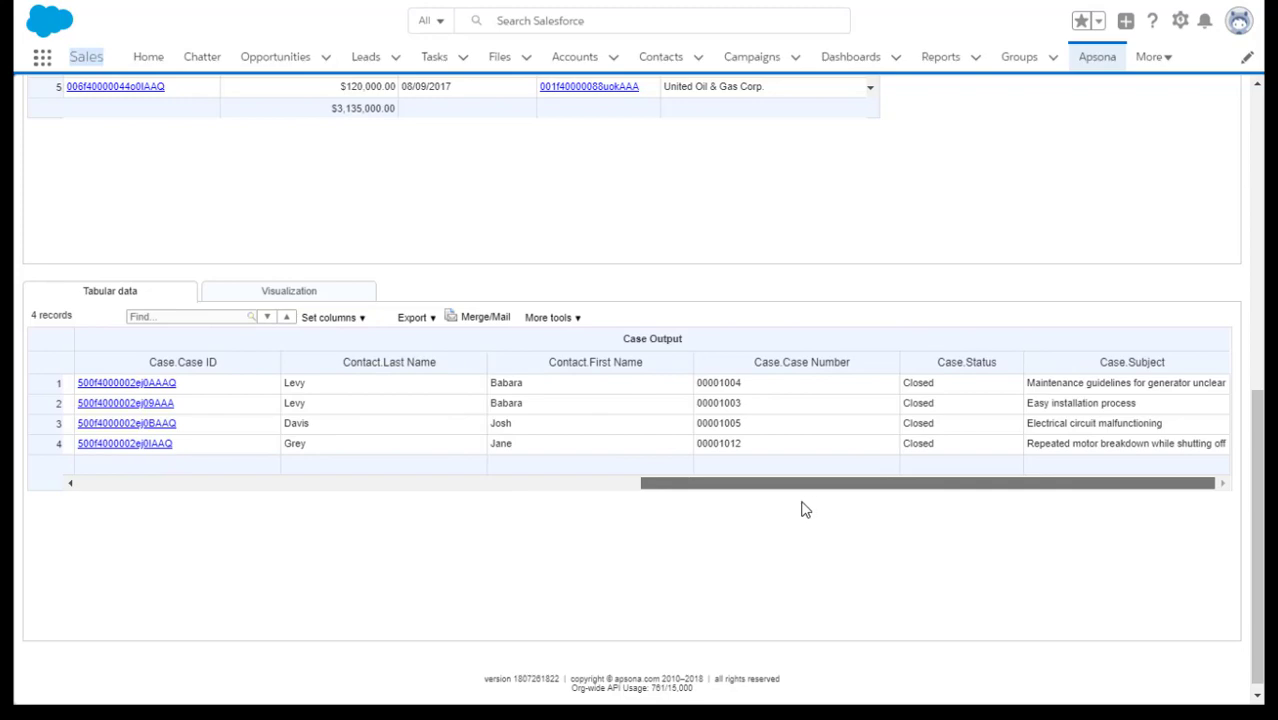
{"action": "left_click_drag", "start_coordinate": [776, 486], "coordinate": [155, 432]}
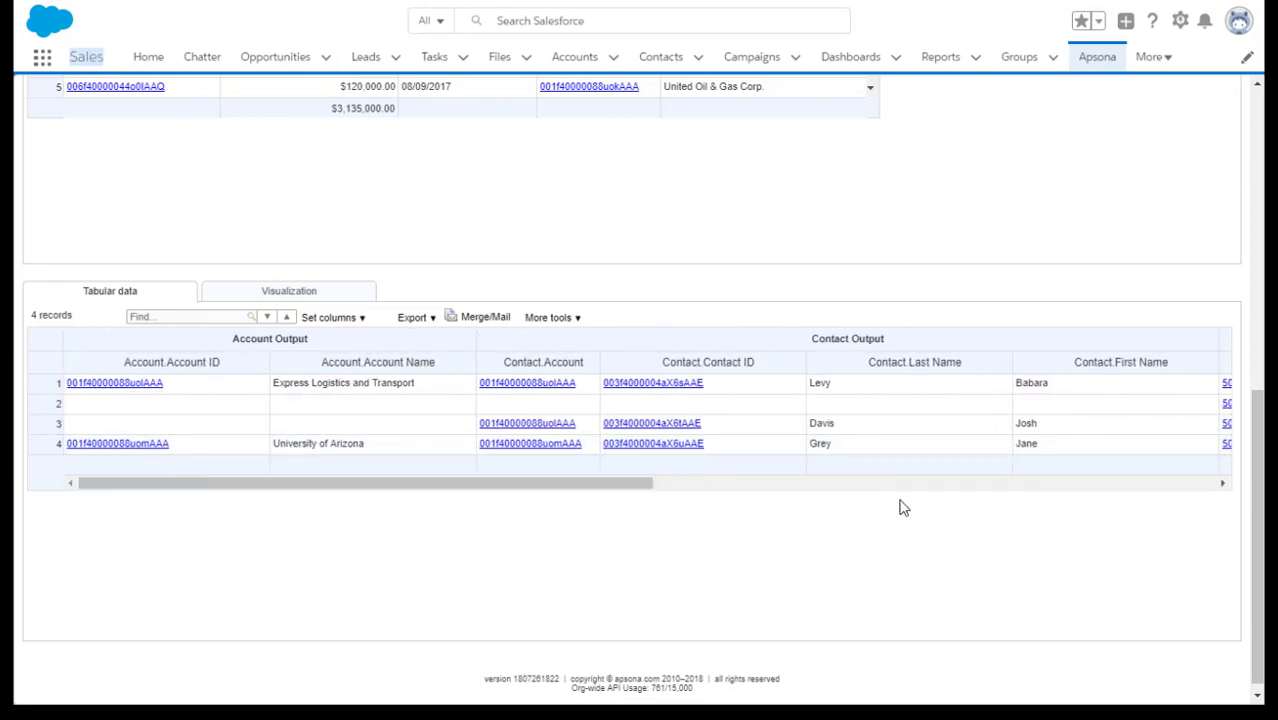
Compare the "Giving over 500" and "2017 Summer Gifts" results with the accounts listed in the combined output.
{"action": "scroll", "coordinate": [799, 411], "scroll_direction": "up", "scroll_amount": 5}
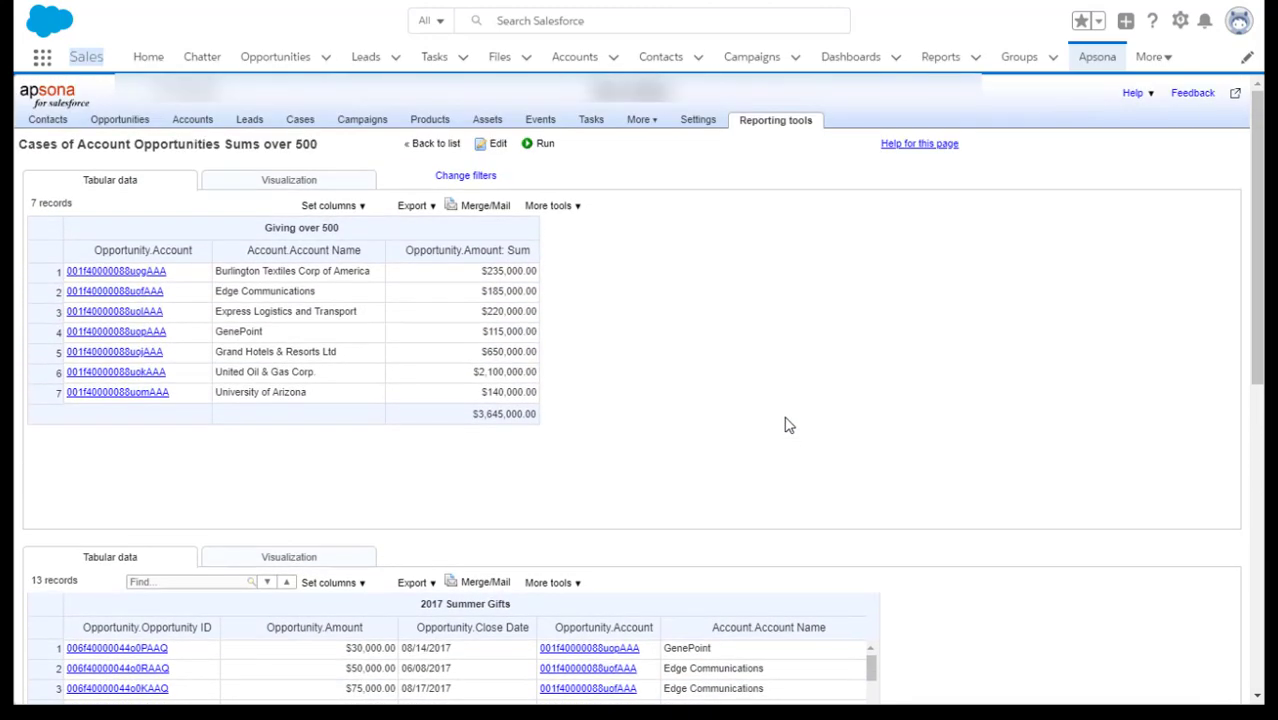
{"action": "scroll", "coordinate": [930, 350], "scroll_direction": "down", "scroll_amount": 4}
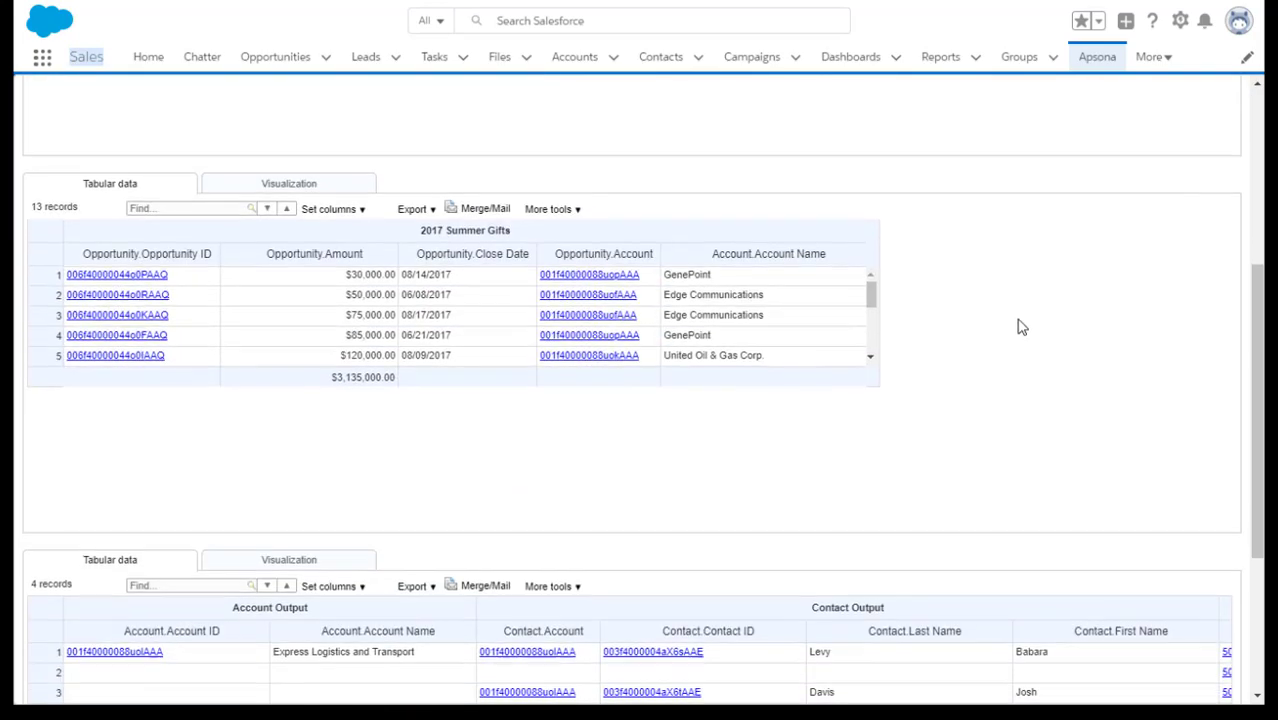
{"action": "scroll", "coordinate": [1010, 325], "scroll_direction": "down", "scroll_amount": 3}
{"action": "scroll", "coordinate": [921, 354], "scroll_direction": "up", "scroll_amount": 6}
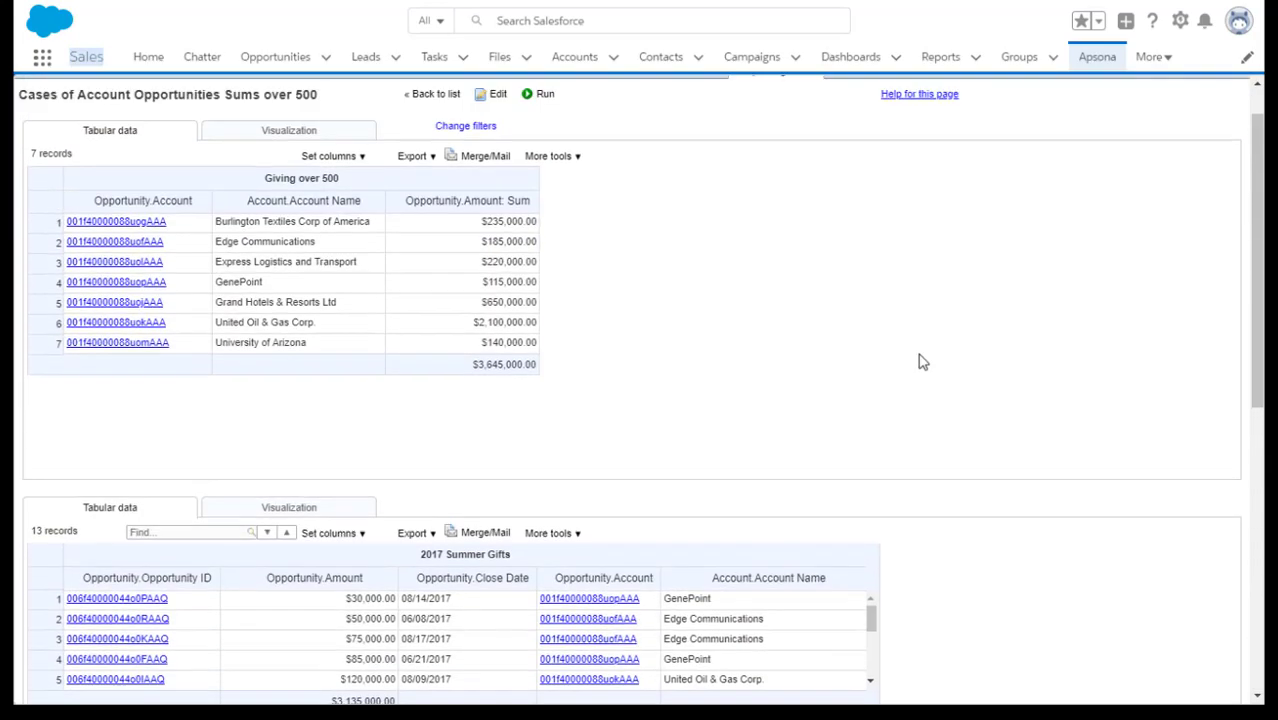
{"action": "scroll", "coordinate": [921, 362], "scroll_direction": "up", "scroll_amount": 1}
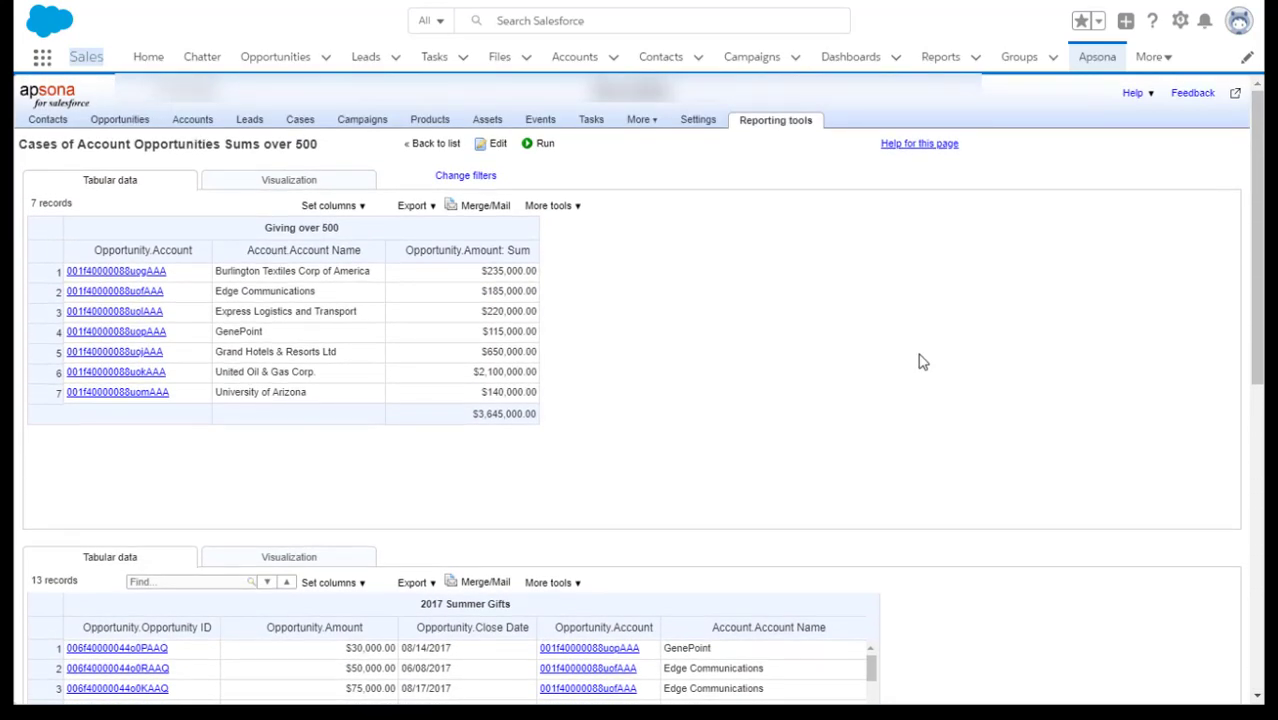
{"action": "scroll", "coordinate": [922, 362], "scroll_direction": "down", "scroll_amount": 7}
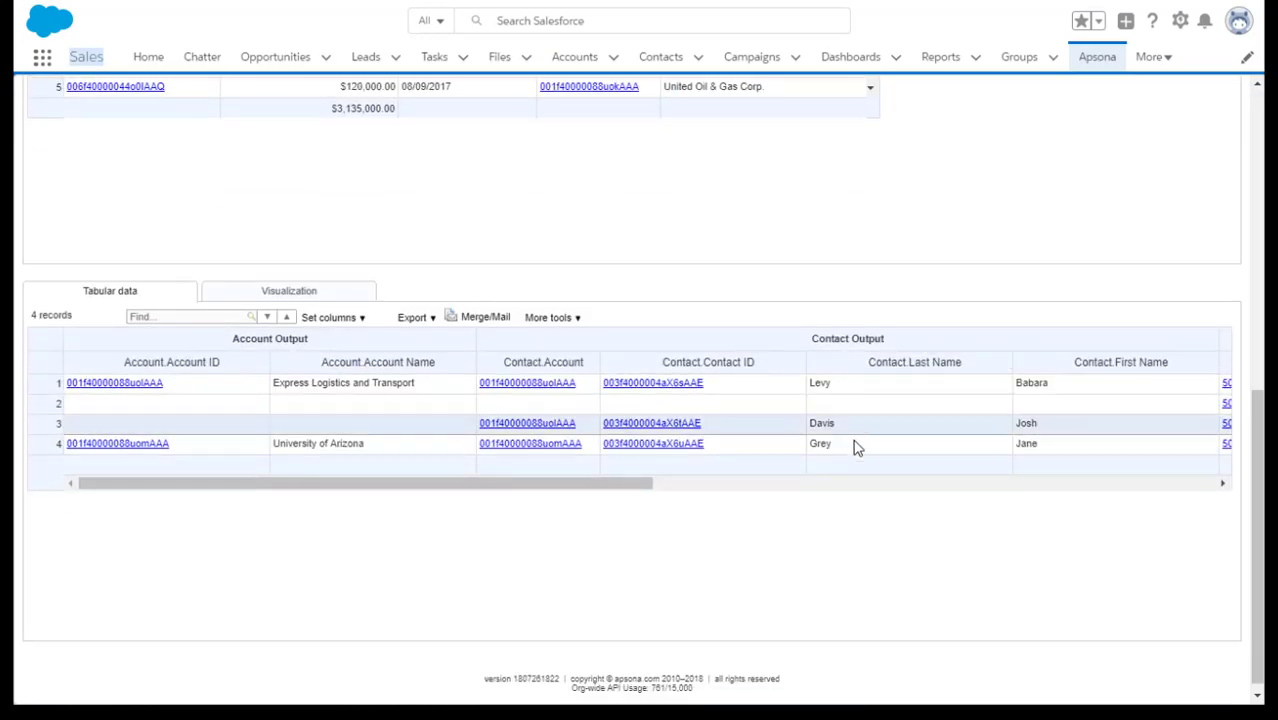
{"action": "left_click_drag", "start_coordinate": [553, 482], "coordinate": [422, 457]}
{"action": "scroll", "coordinate": [630, 483], "scroll_direction": "up", "scroll_amount": 7}
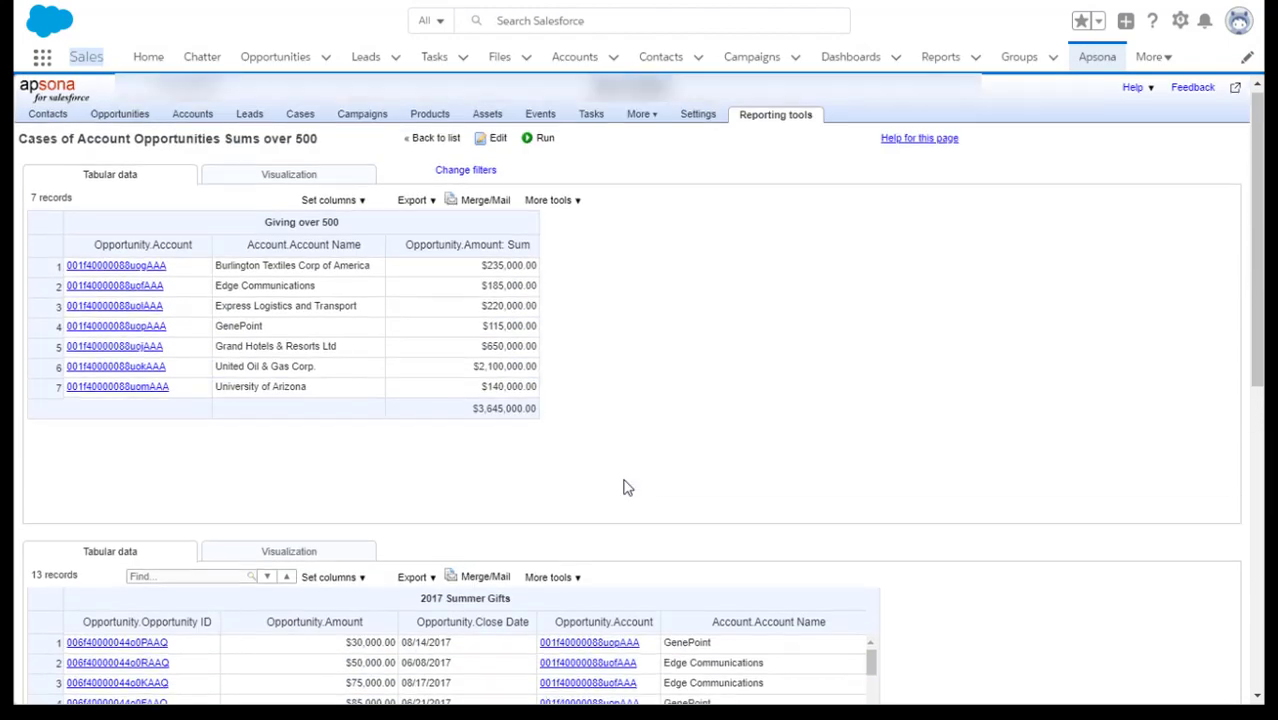
Hide the output of the "Giving over 500" and "2017 Summer Gifts" steps, and save and rerun the report.
{"action": "left_click", "coordinate": [497, 146]}
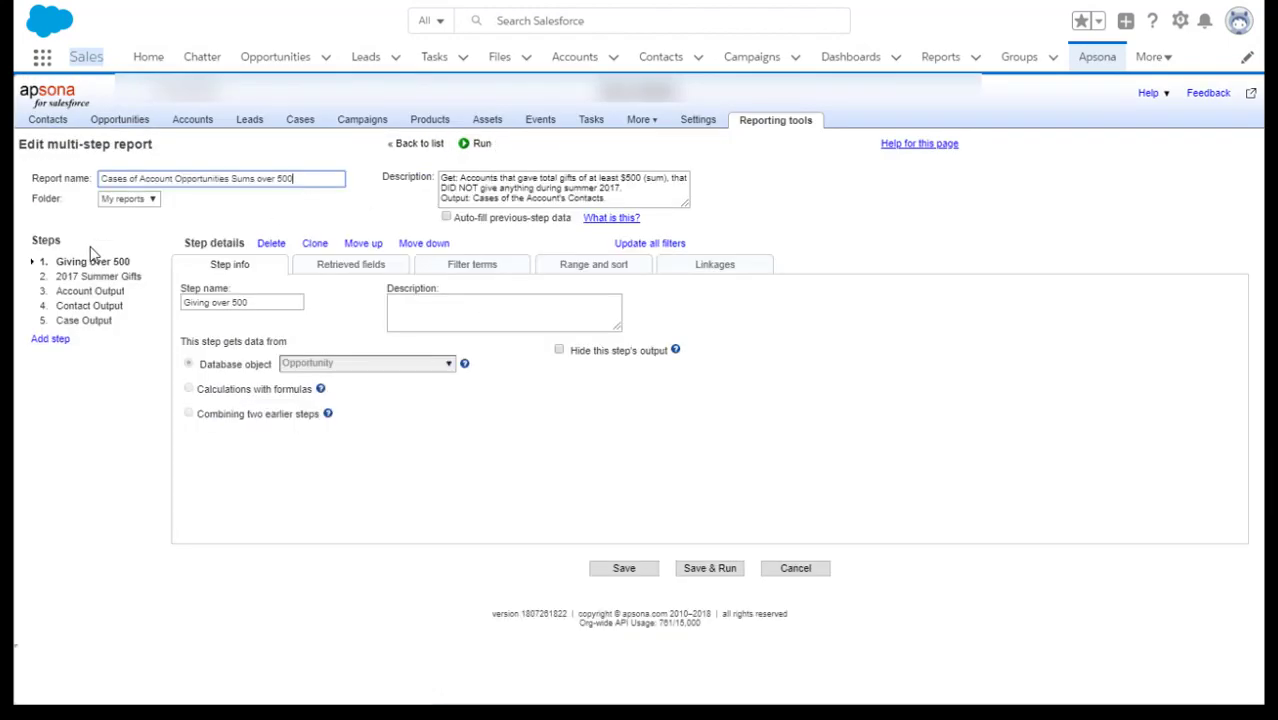
{"action": "left_click", "coordinate": [559, 351]}
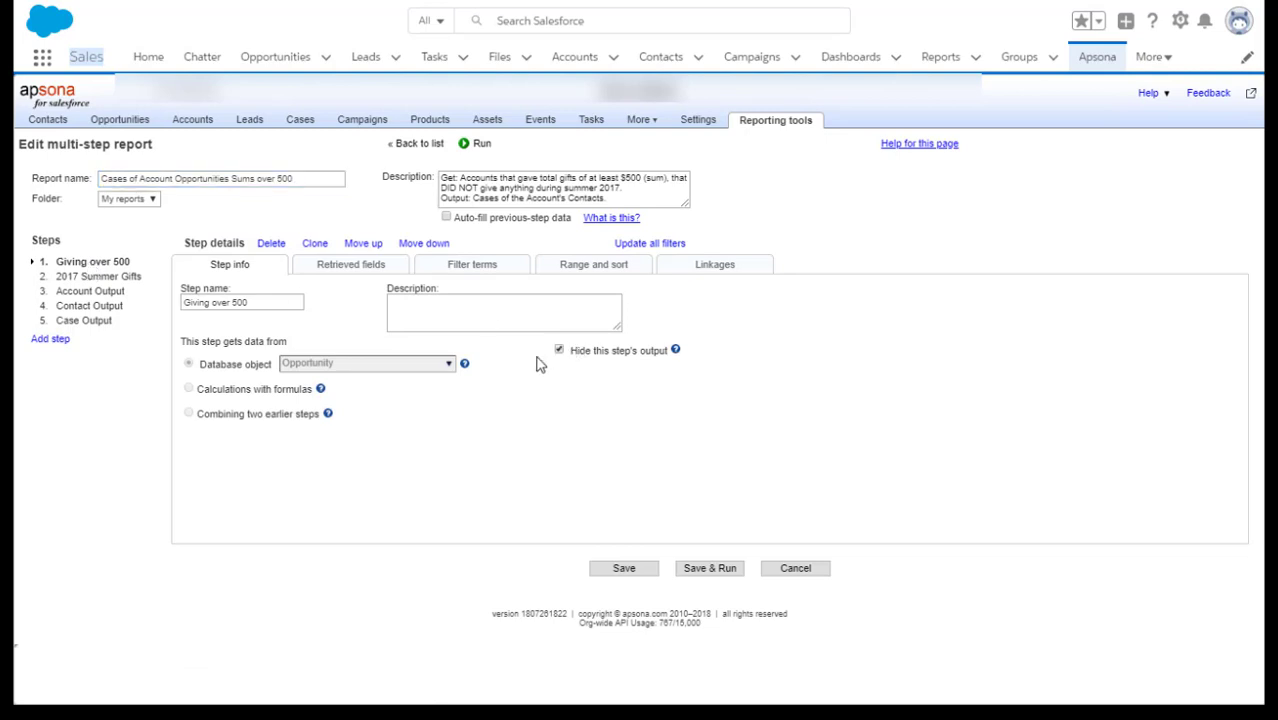
{"action": "left_click", "coordinate": [614, 570]}
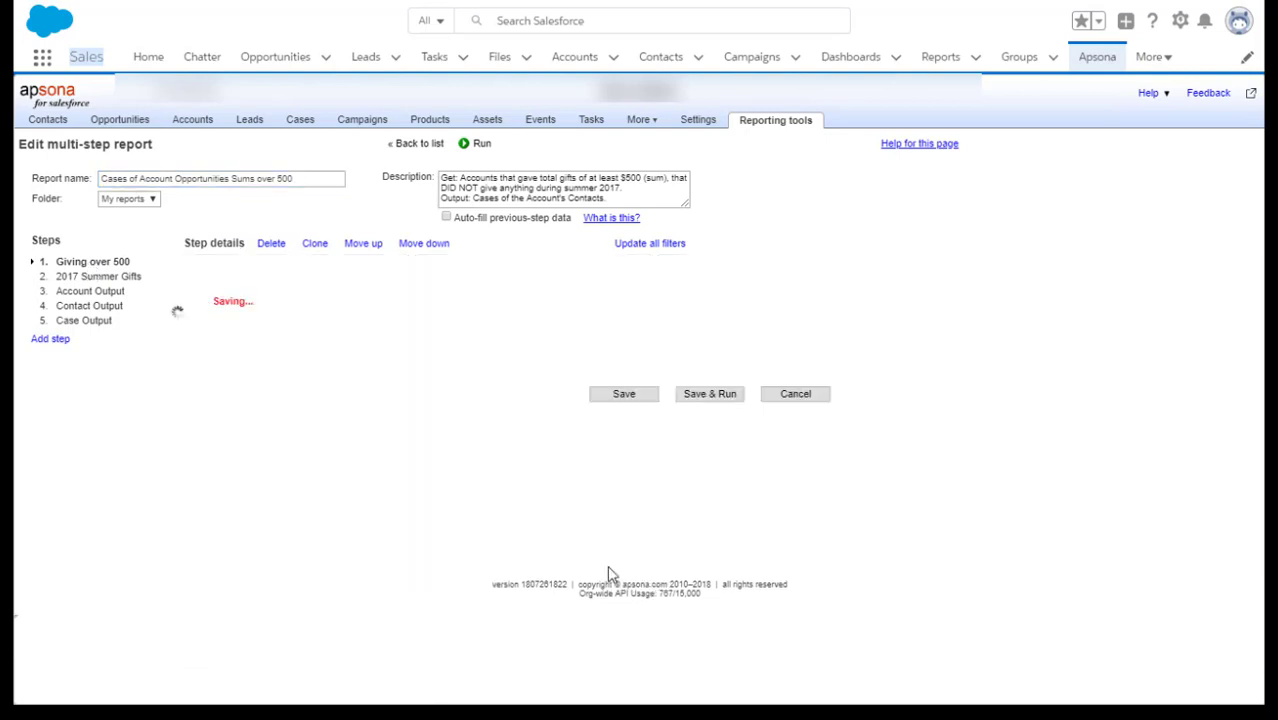
{"action": "left_click", "coordinate": [118, 277]}
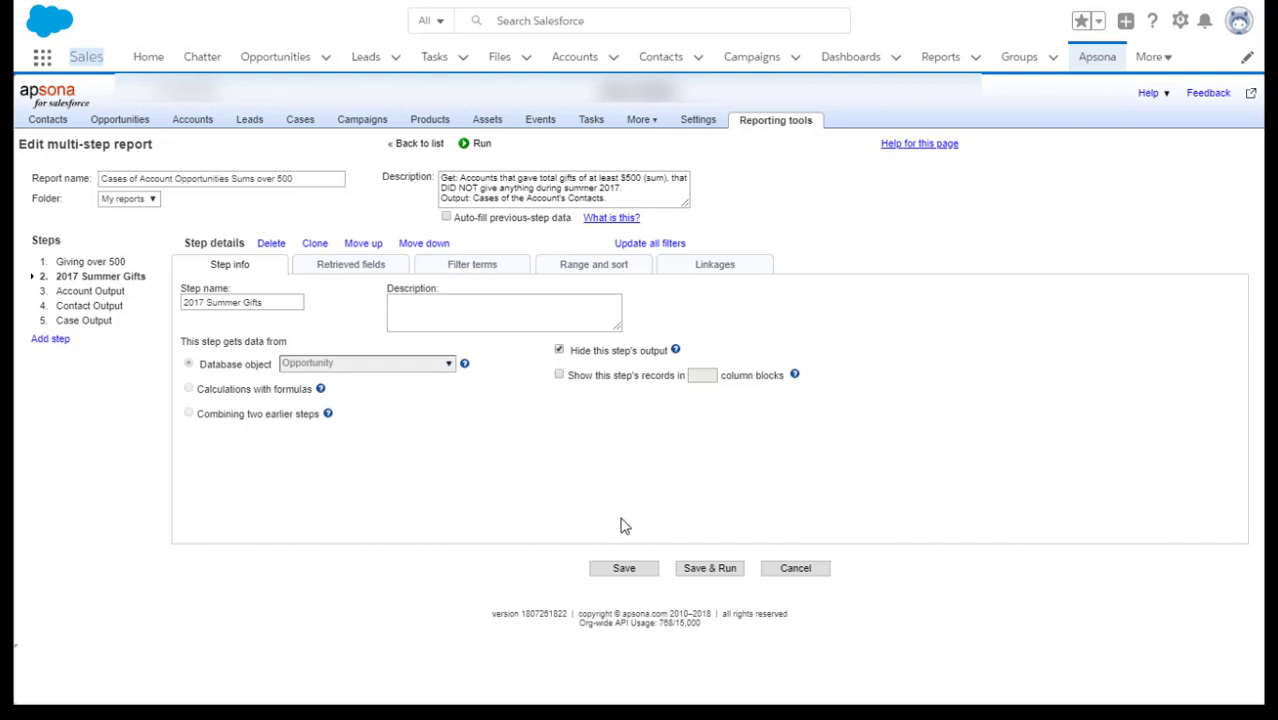
{"action": "left_click", "coordinate": [621, 572]}
{"action": "left_click", "coordinate": [706, 570]}
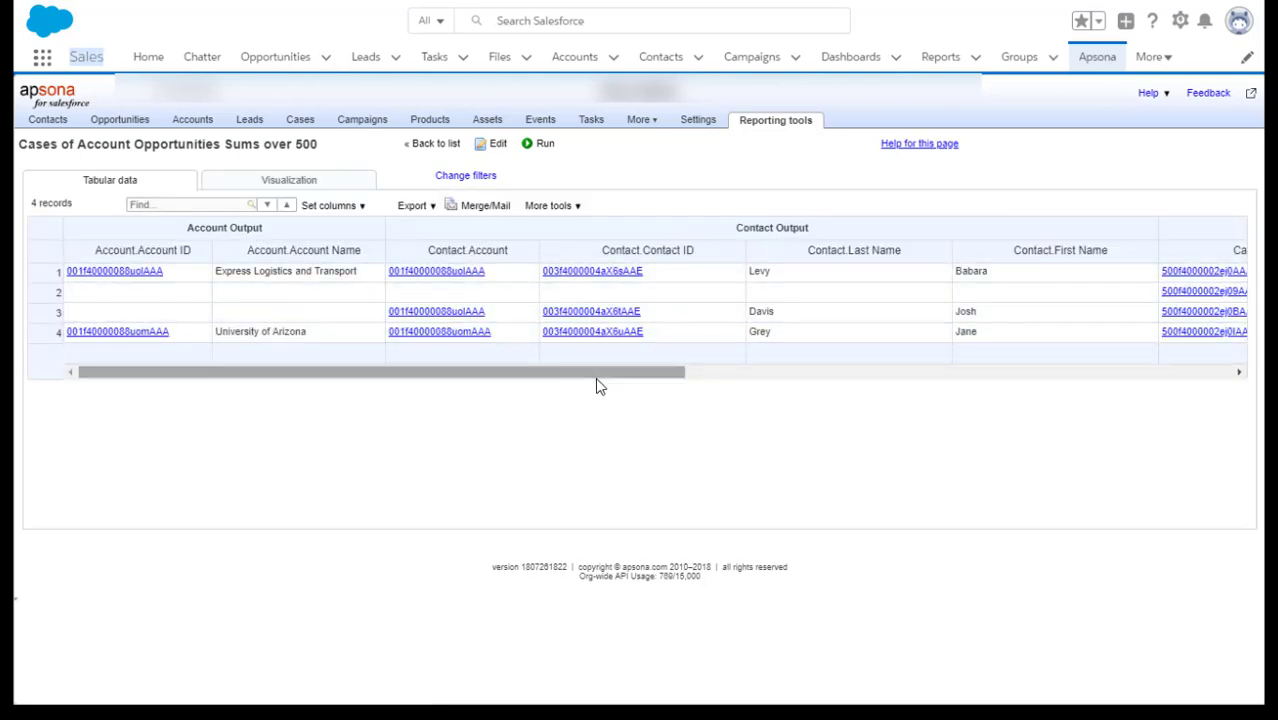
Limit the results table to the Case Output columns by hiding every Account Output and Contact Output column.
{"action": "left_click_drag", "start_coordinate": [616, 374], "coordinate": [430, 374]}
{"action": "left_click_drag", "start_coordinate": [658, 375], "coordinate": [556, 391]}
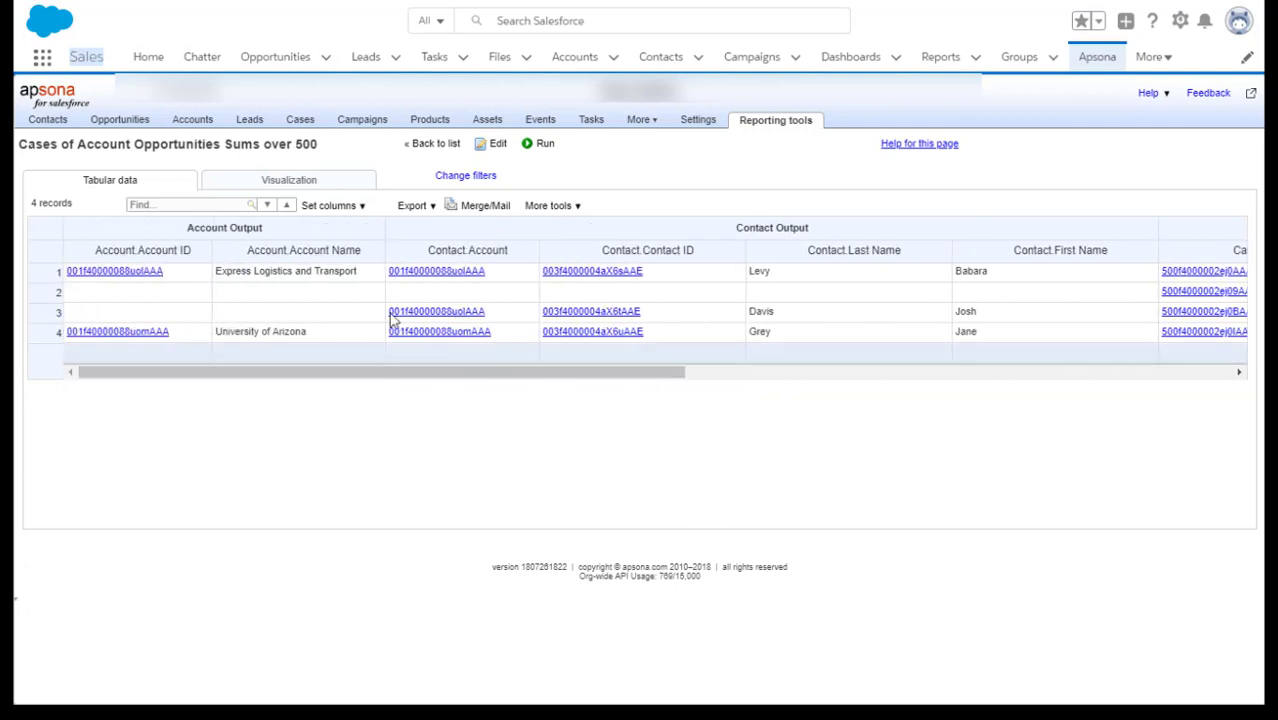
{"action": "left_click", "coordinate": [360, 212]}
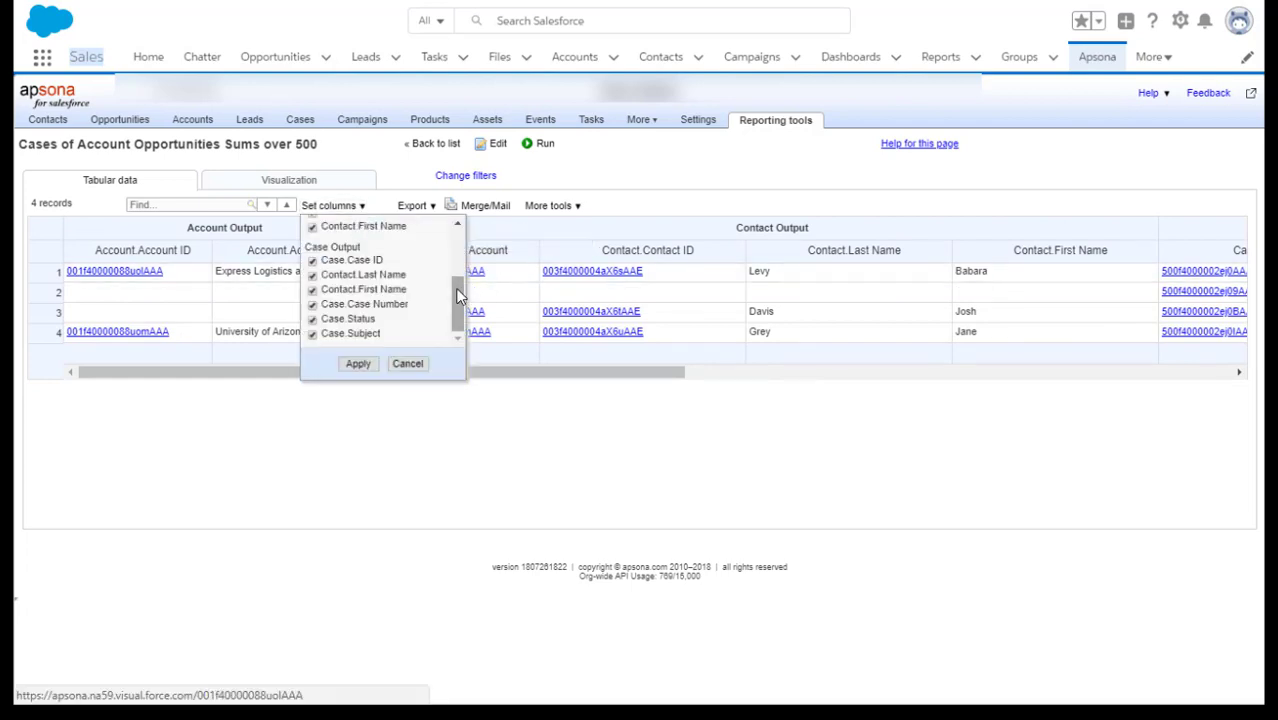
{"action": "left_click_drag", "start_coordinate": [458, 294], "coordinate": [475, 231]}
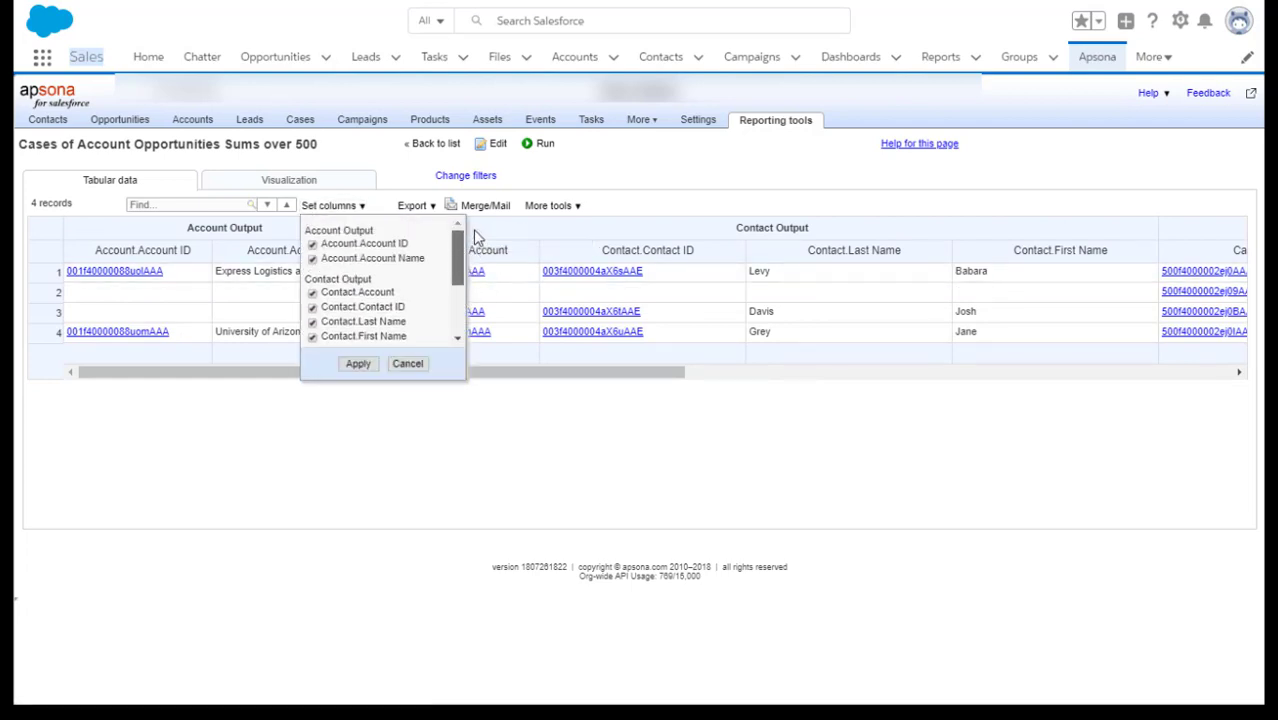
{"action": "left_click_drag", "start_coordinate": [456, 251], "coordinate": [453, 285]}
{"action": "left_click", "coordinate": [312, 245]}
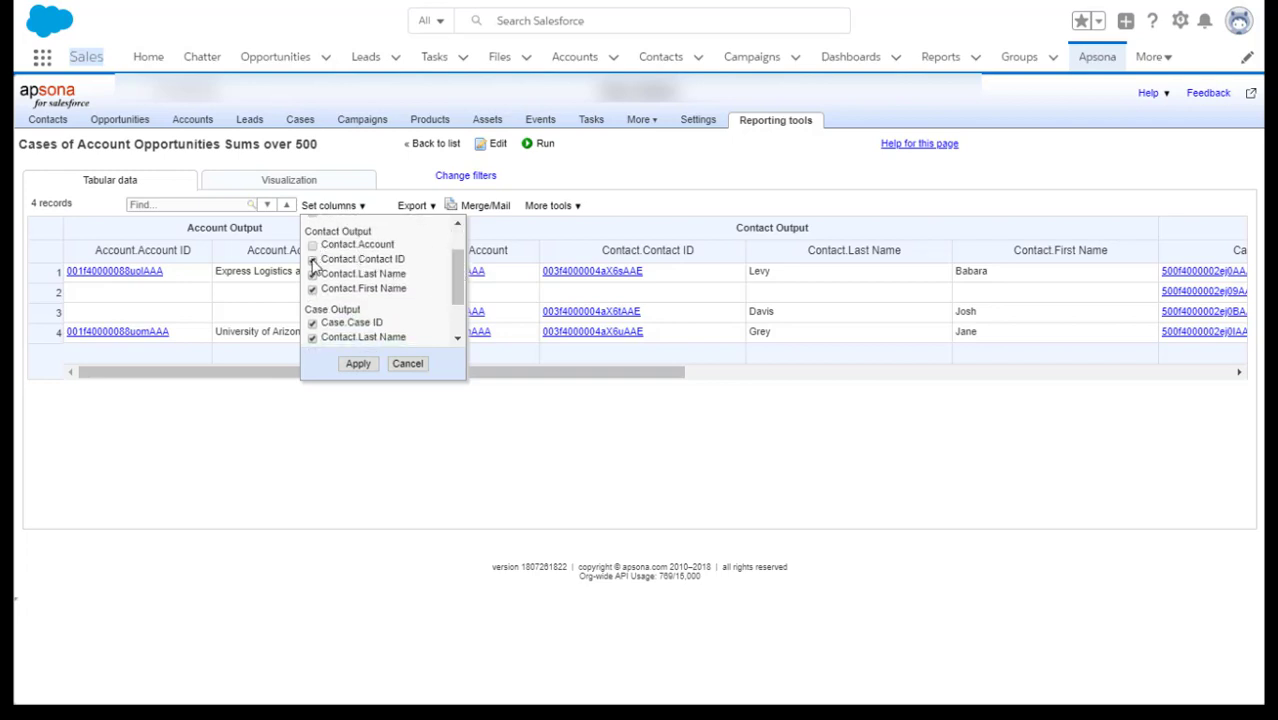
{"action": "left_click", "coordinate": [359, 366]}
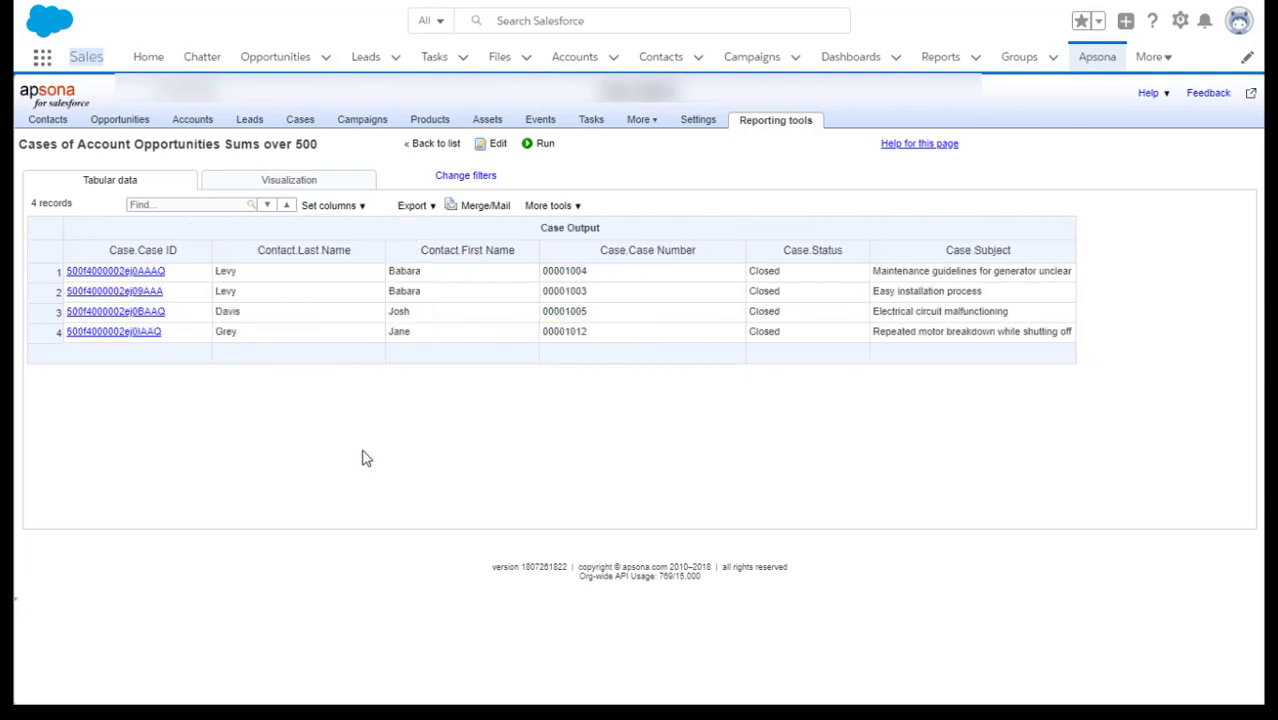